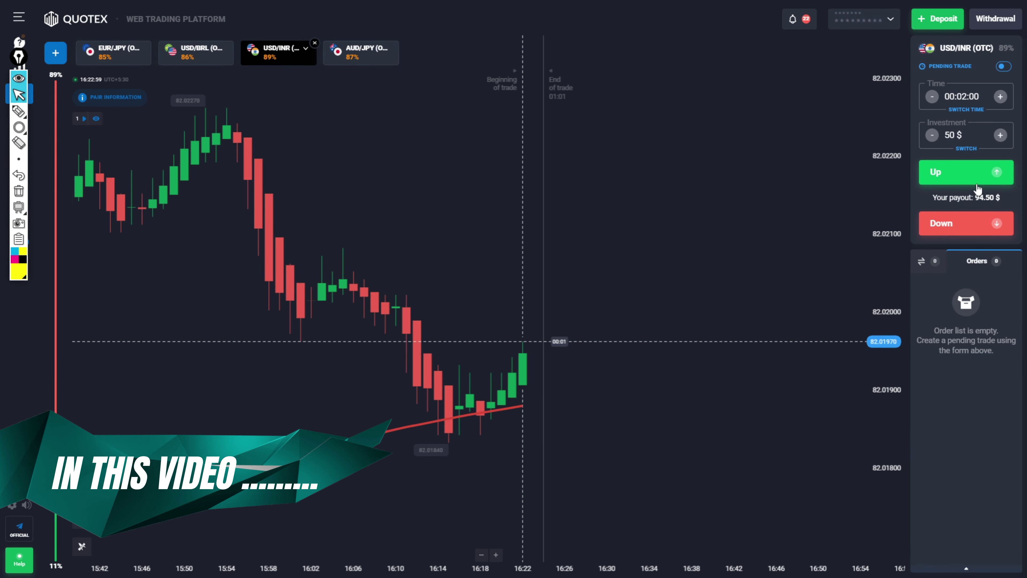
Place four quick Up trades on USD/INR
click(976, 185)
click(977, 185)
click(977, 185)
click(977, 185)
click(976, 185)
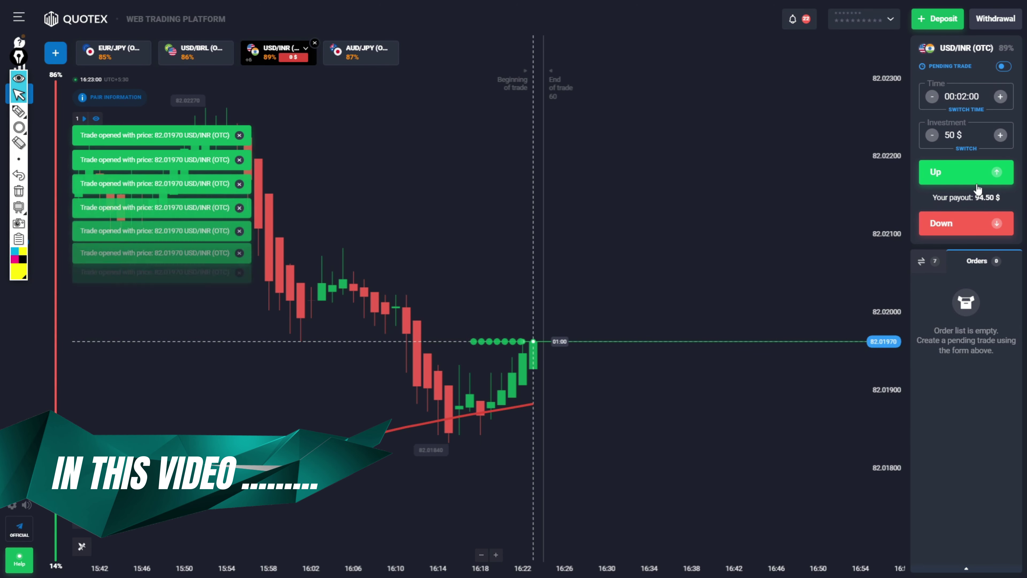
click(977, 185)
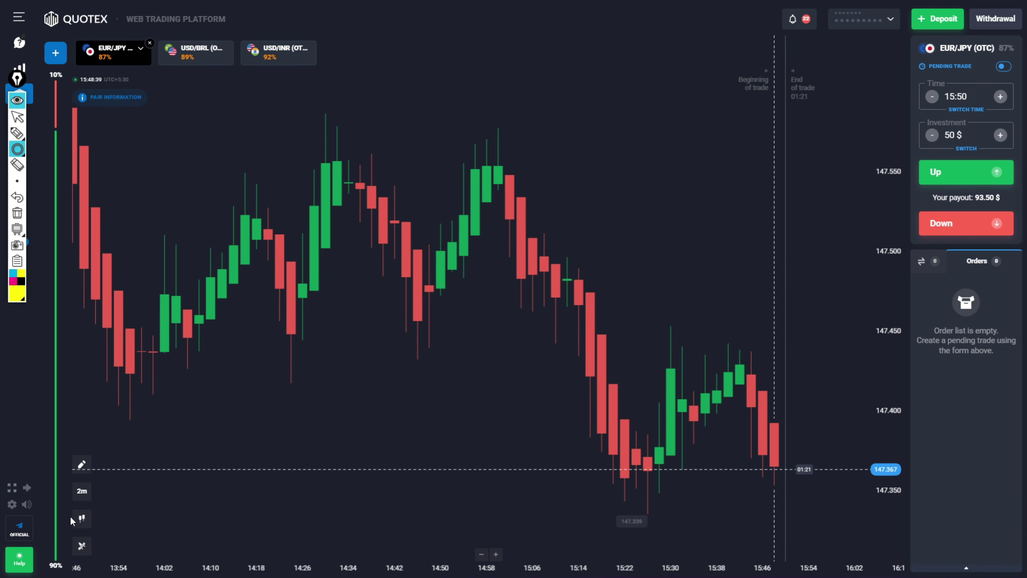
Look over the chart styles and drawing tools without changing anything
click(81, 519)
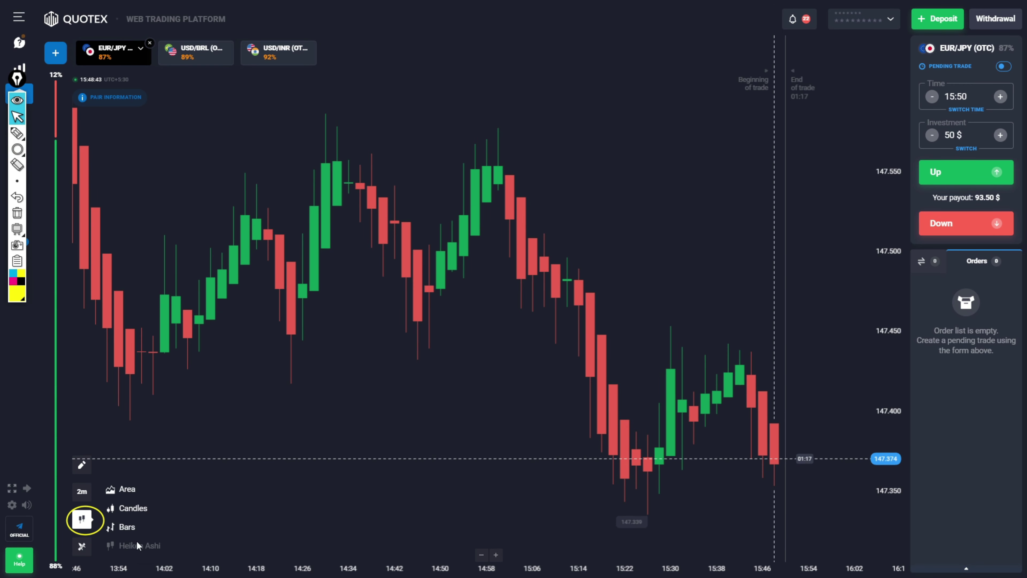
click(142, 548)
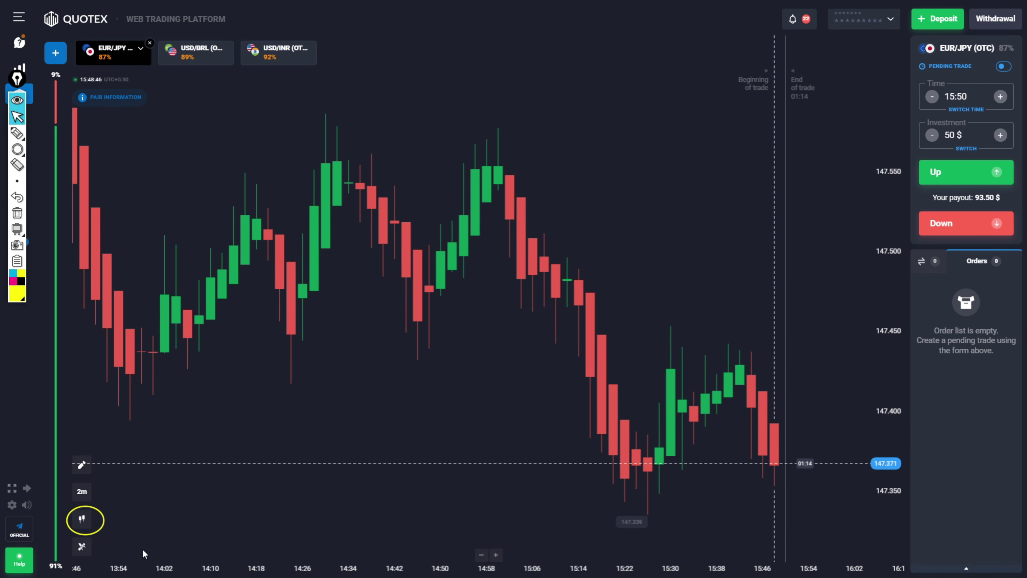
click(81, 464)
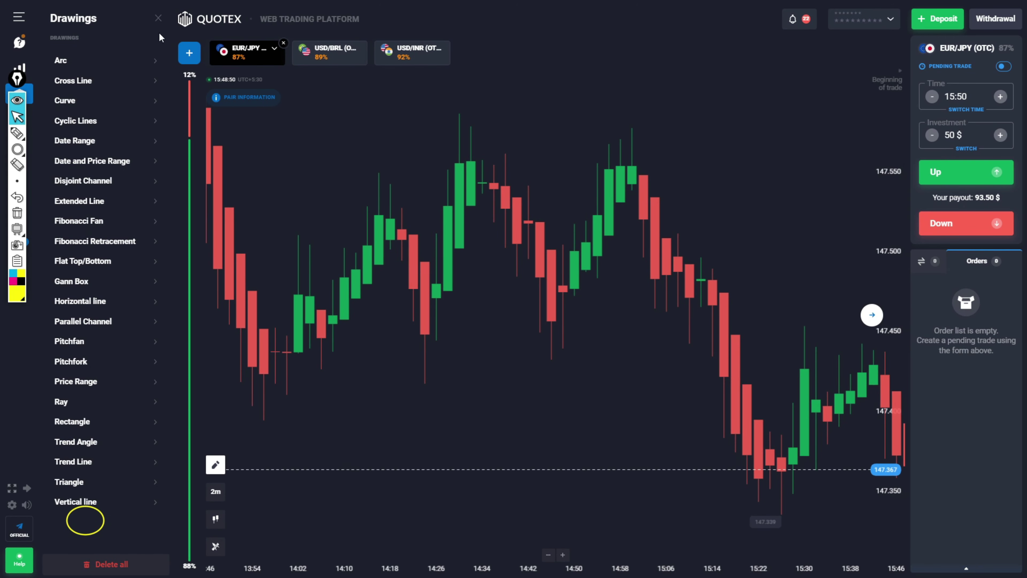
click(158, 18)
Add a 200-period Moving Average with a thicker orange line and close its settings
click(84, 544)
click(157, 243)
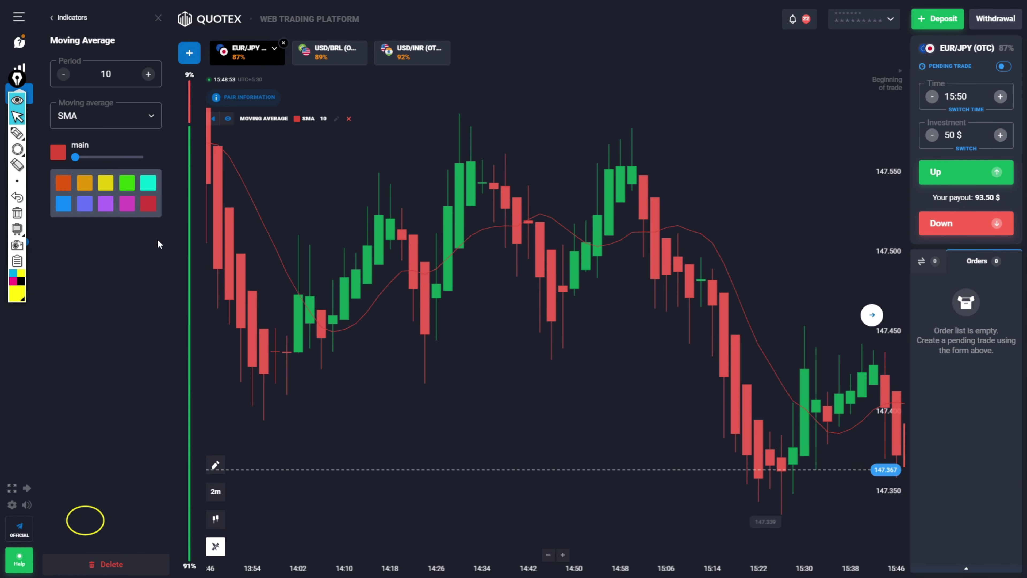
click(119, 76)
key(BackSpace)
key(BackSpace)
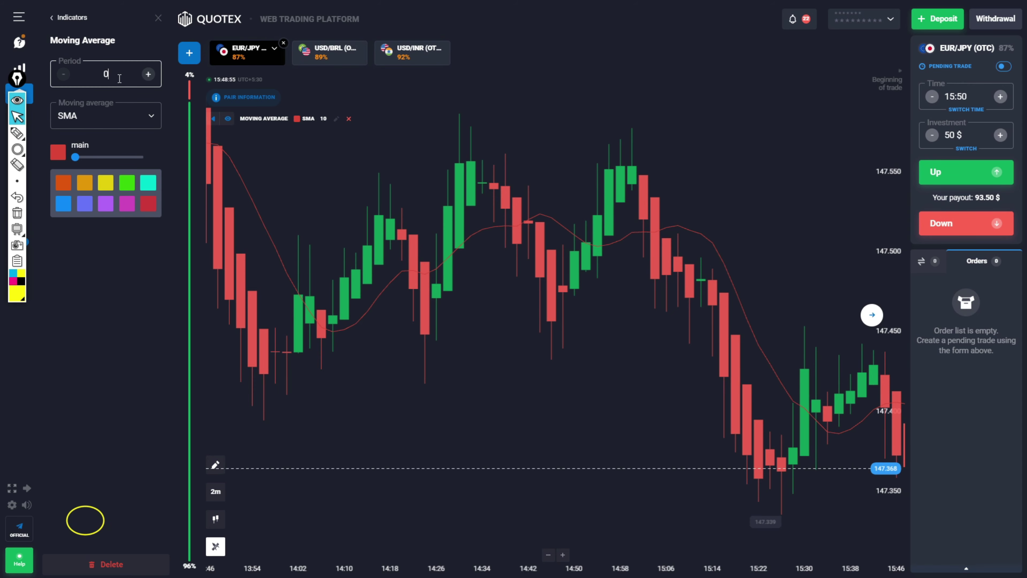
text(200)
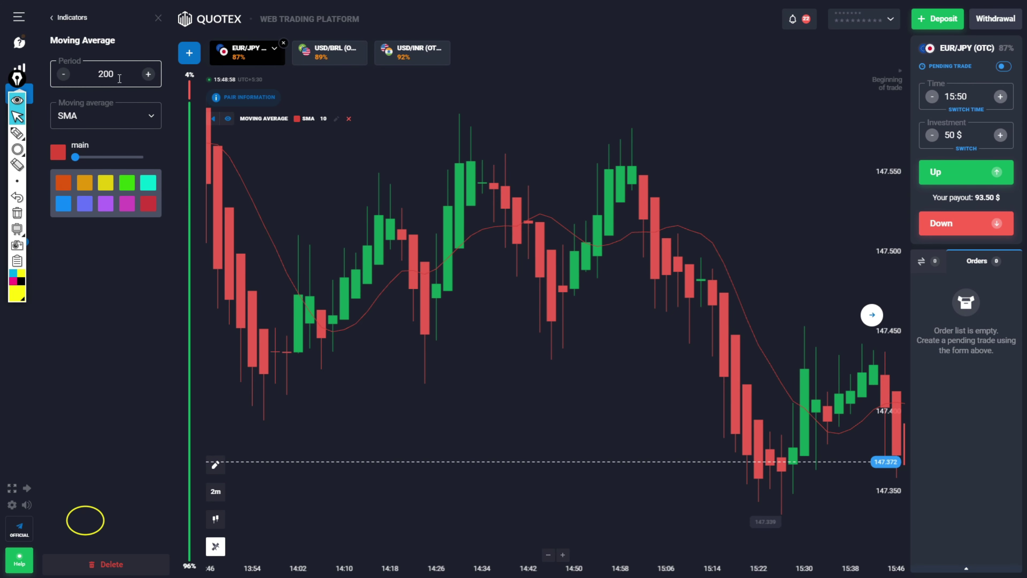
drag(75, 157, 96, 157)
click(63, 182)
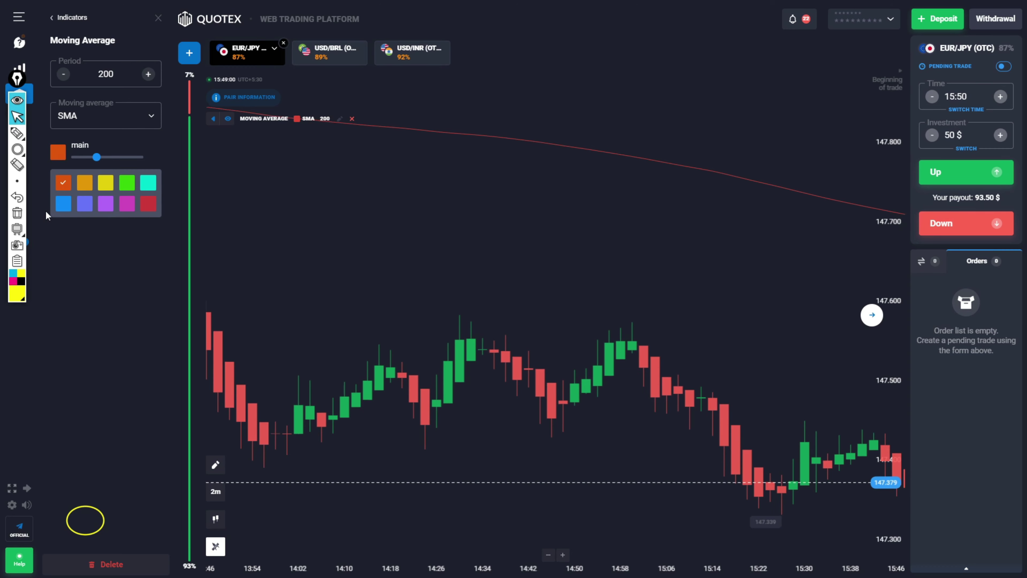
click(61, 19)
click(419, 258)
scroll(419, 259, down, 5)
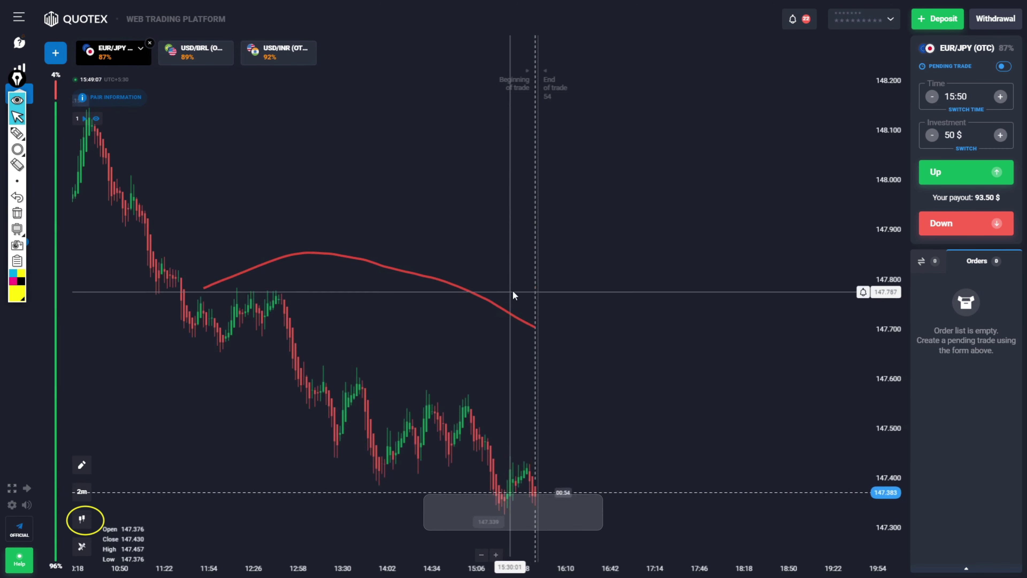
Pan EUR/JPY through earlier candles and back to the latest, then show timeframe choices
drag(360, 224, 534, 194)
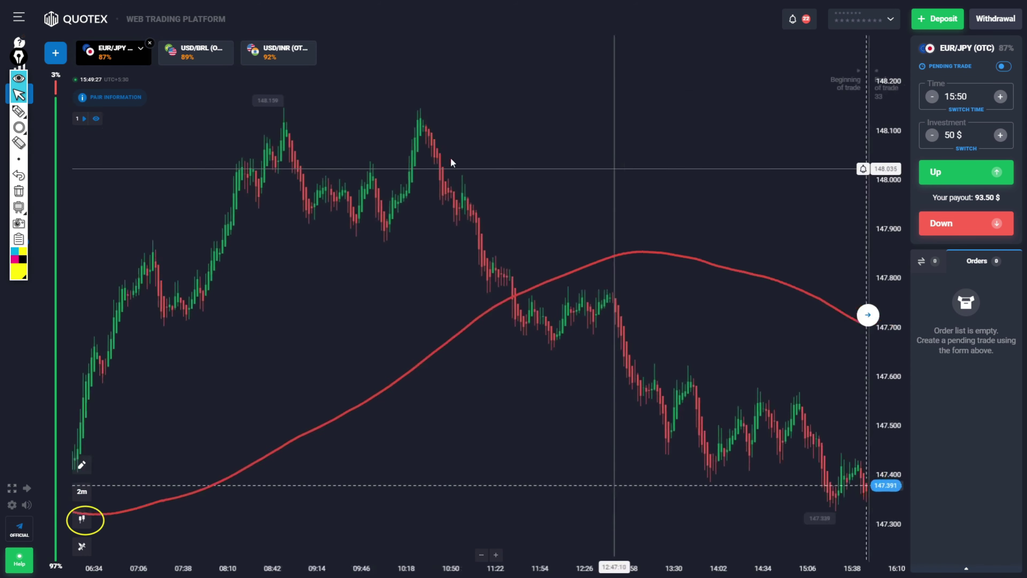
drag(450, 158, 341, 145)
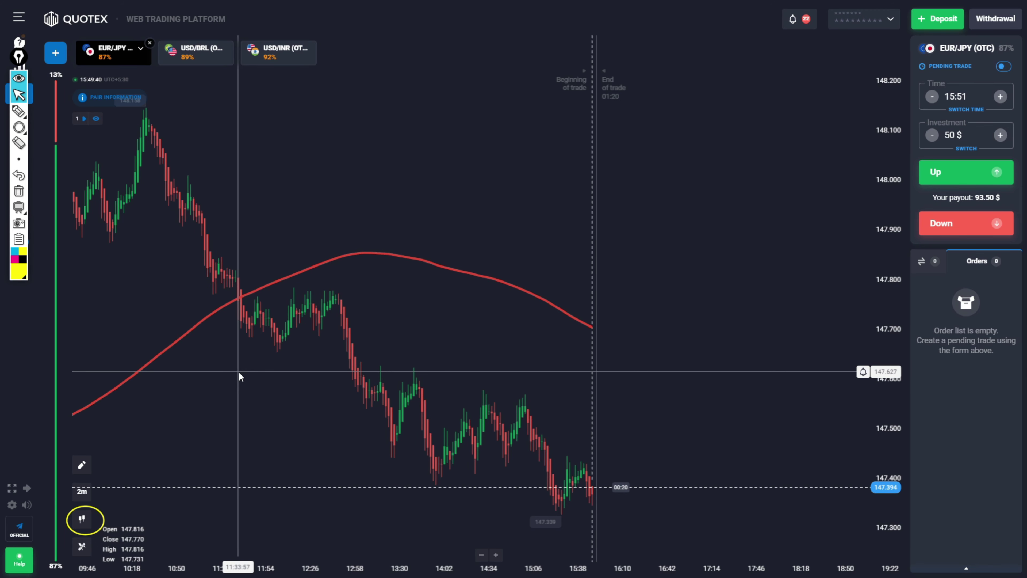
click(82, 491)
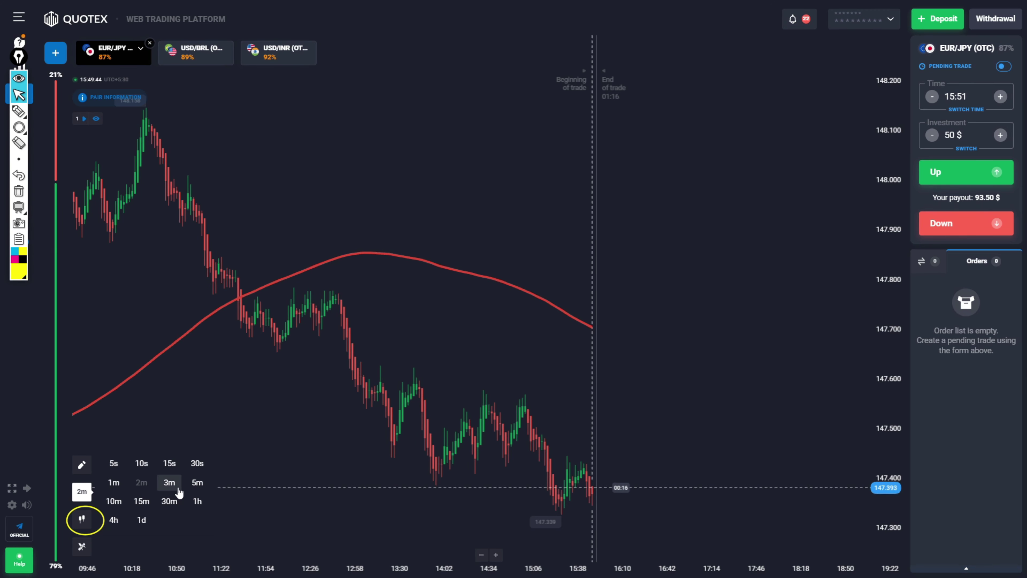
Switch the chart to 3-minute candles
click(169, 482)
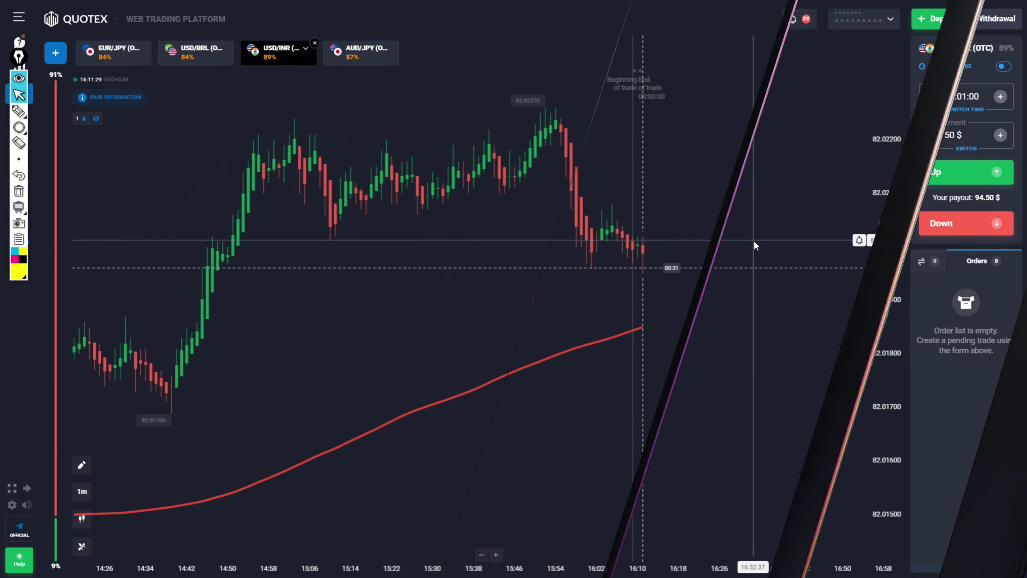
scroll(756, 267, up, 3)
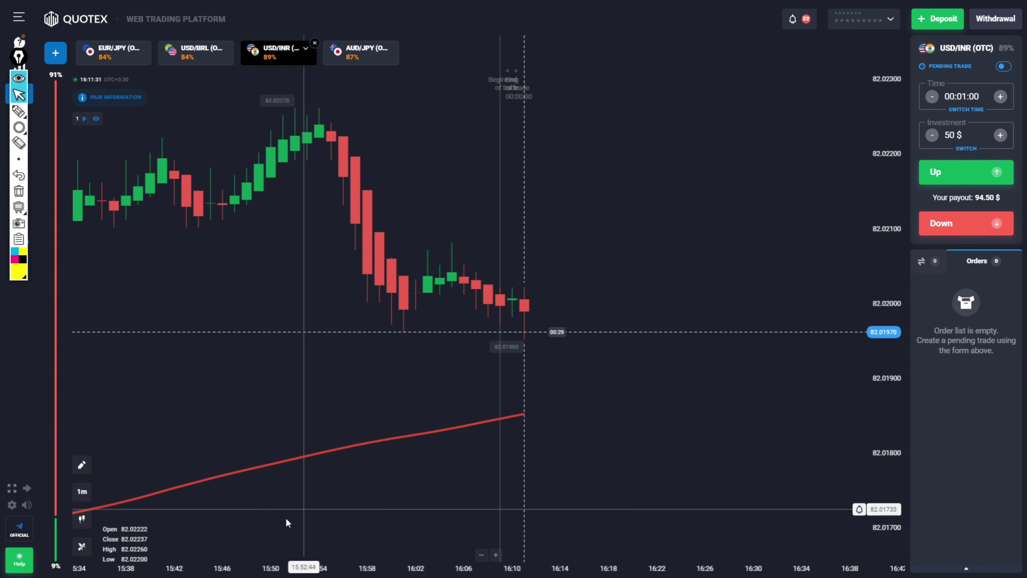
click(82, 490)
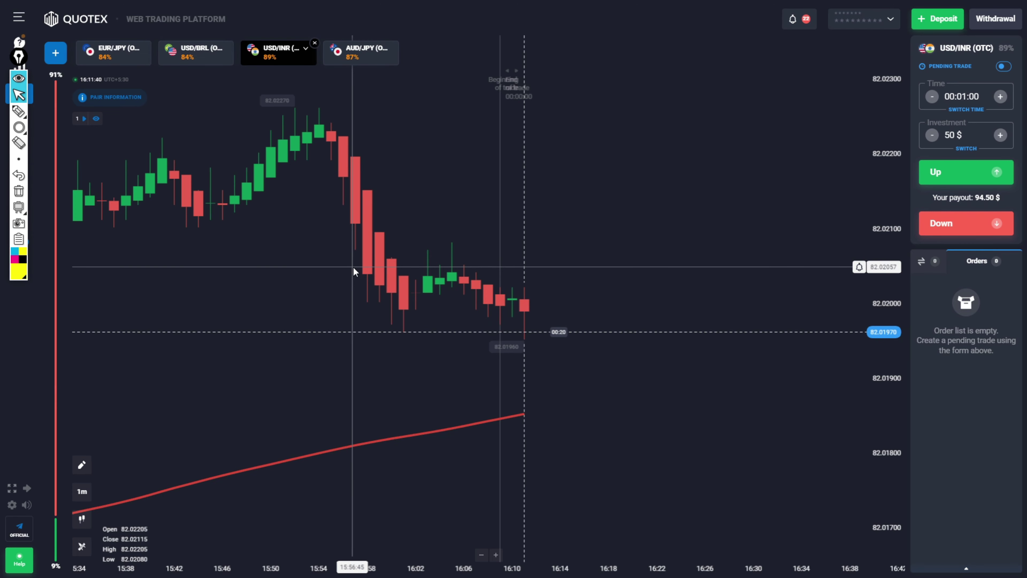
scroll(525, 154, up, 3)
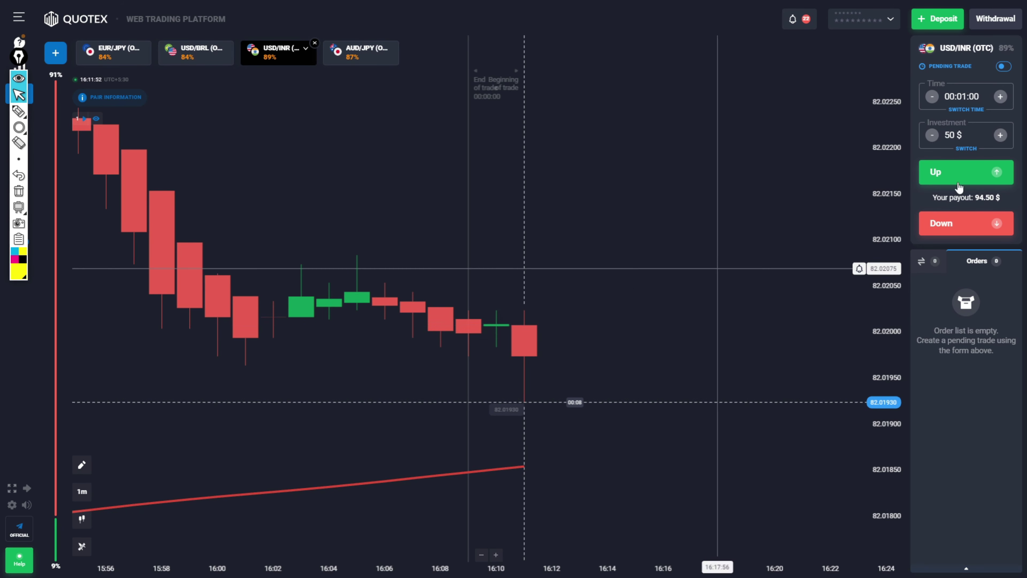
Change the USD/INR trade from a duration to a fixed 16:14 expiry time
click(966, 109)
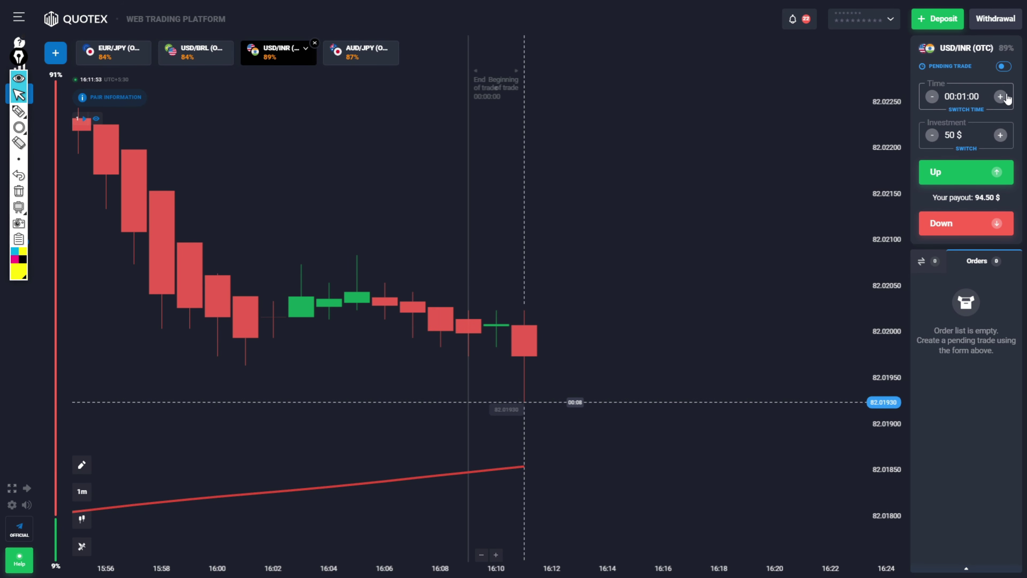
click(976, 102)
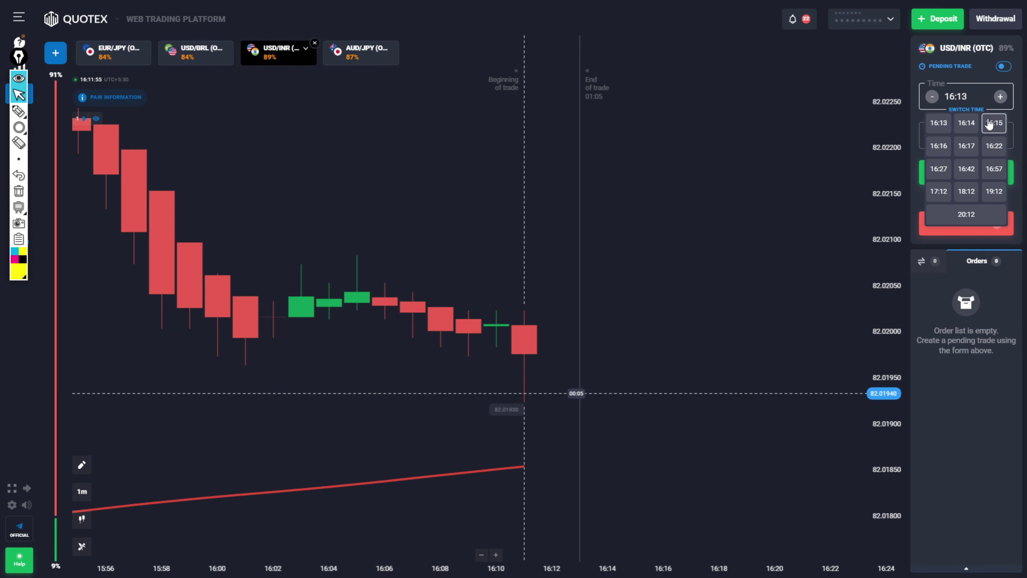
click(966, 123)
scroll(677, 219, down, 5)
scroll(679, 219, up, 5)
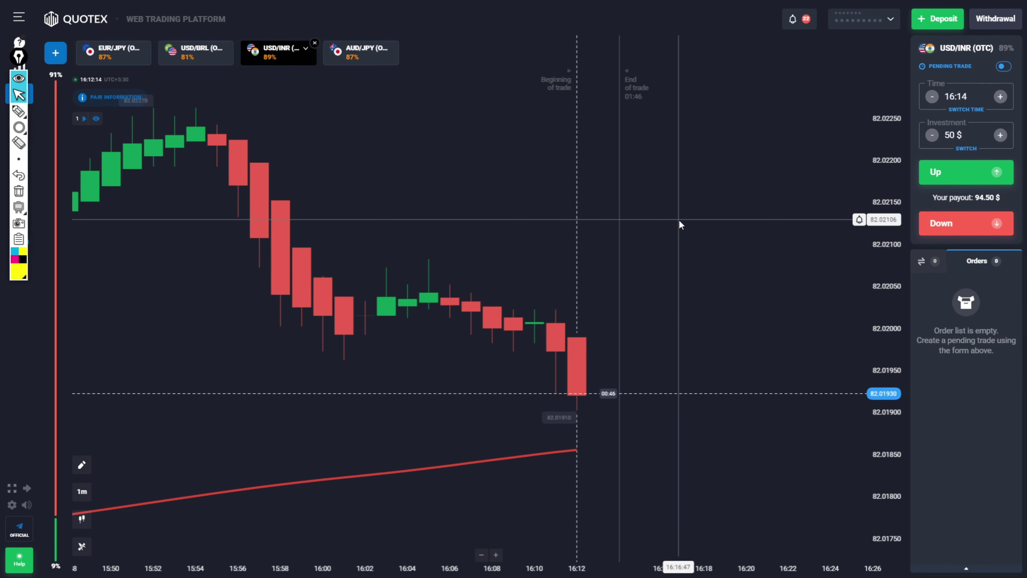
Draw yellow ellipses around candle clusters, including the red candles near 14:34
scroll(684, 197, down, 5)
drag(684, 198, 521, 381)
scroll(629, 204, up, 5)
drag(629, 204, 339, 239)
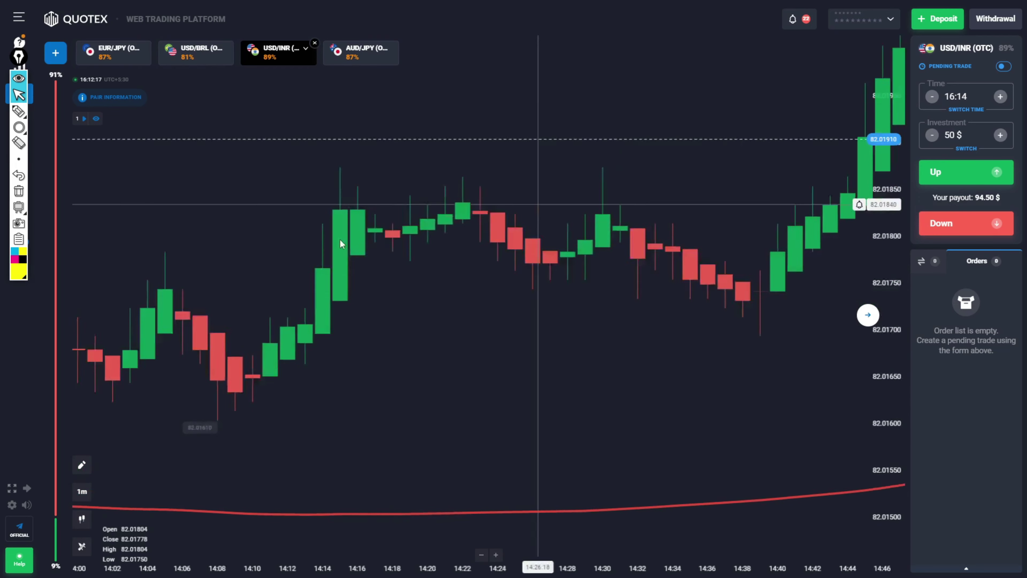
scroll(371, 254, down, 1)
drag(504, 390, 509, 390)
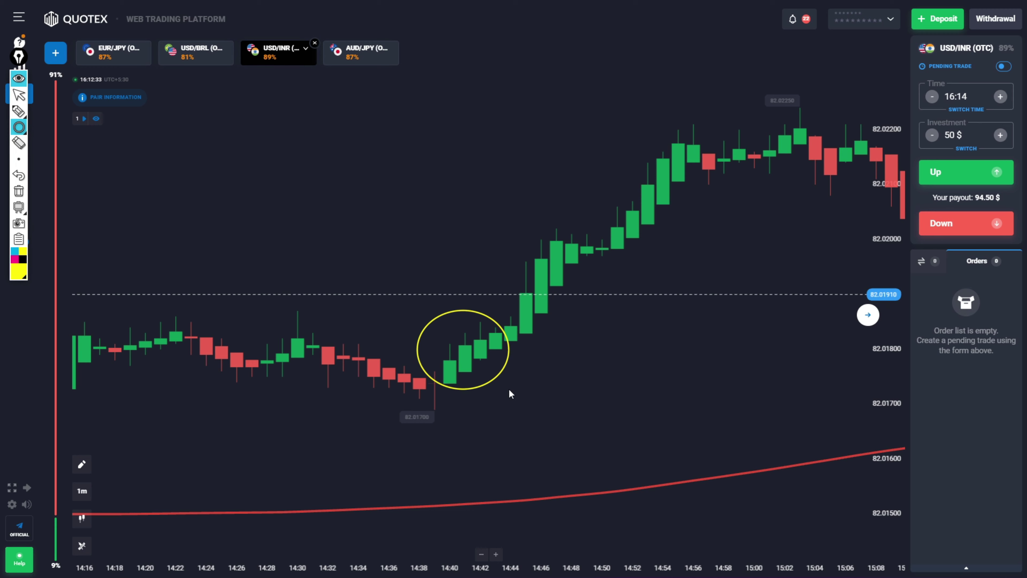
drag(337, 366, 384, 403)
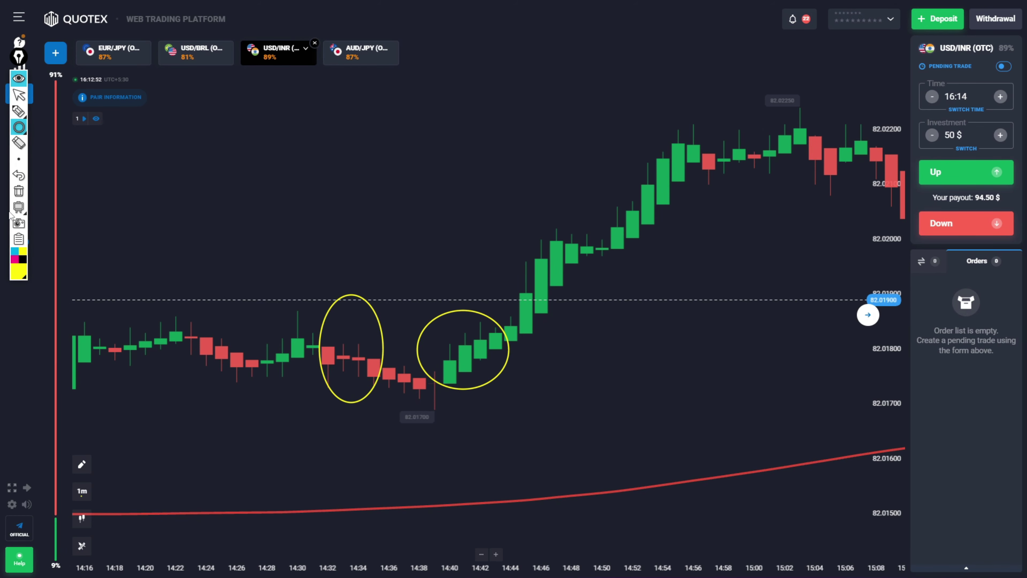
Return to the arrow tool and pan back to the live candle and trade markers
click(18, 95)
scroll(484, 263, down, 5)
scroll(483, 259, down, 3)
drag(709, 398, 780, 393)
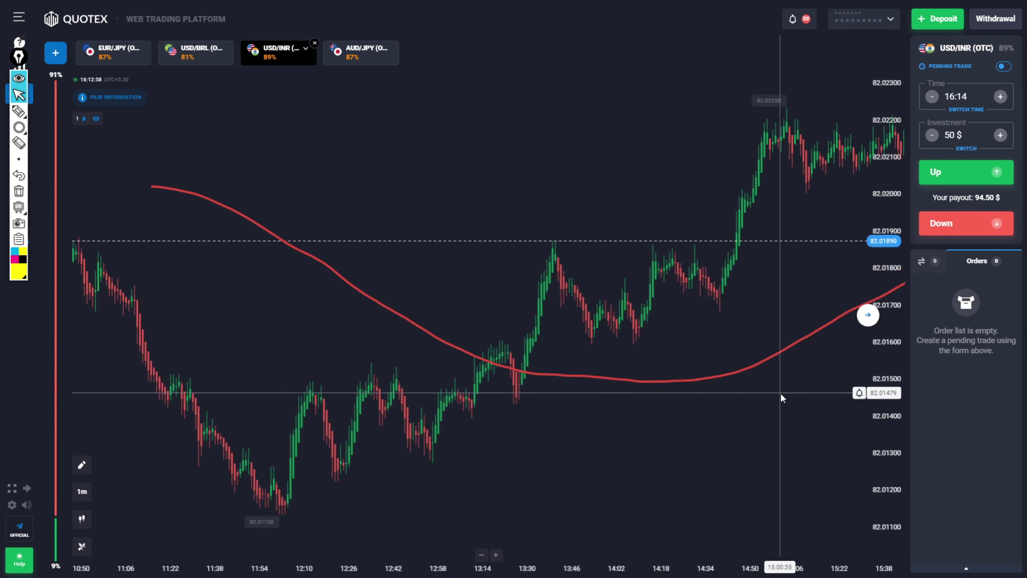
scroll(671, 460, up, 3)
drag(670, 460, 469, 468)
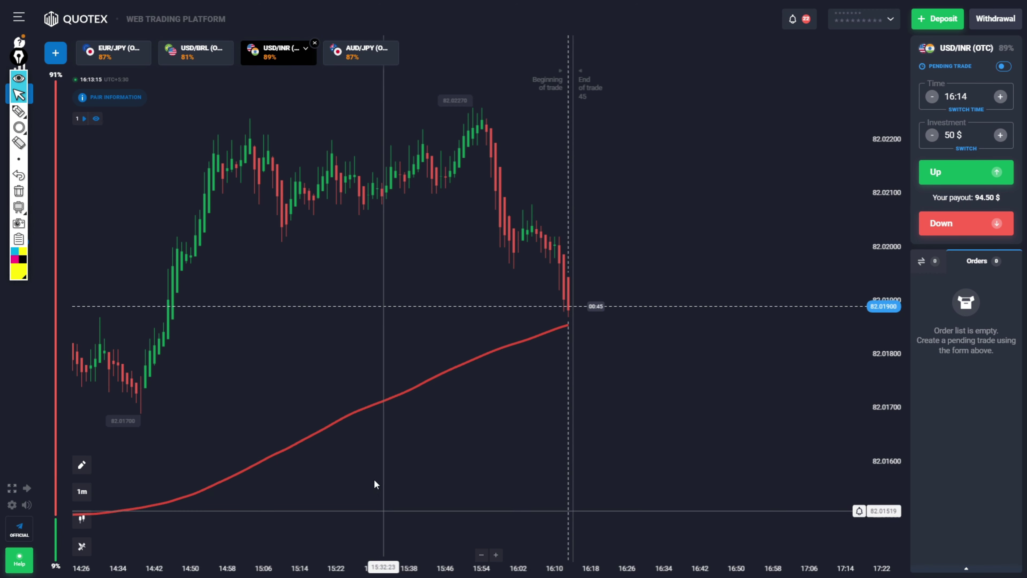
Try 3-minute candles with some zooming, then go back to 1-minute candles
mouse_move(93, 499)
click(169, 483)
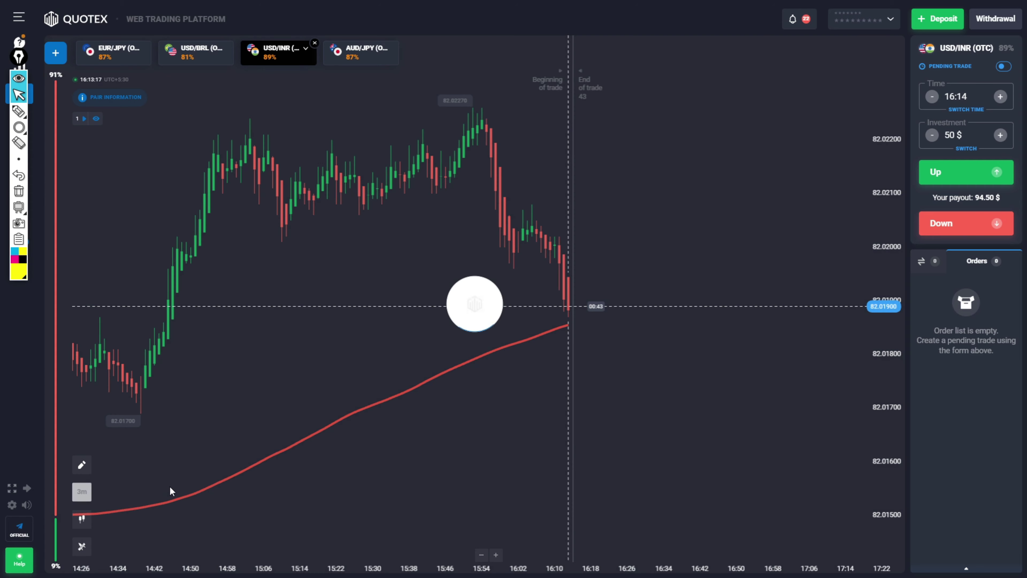
scroll(604, 363, down, 5)
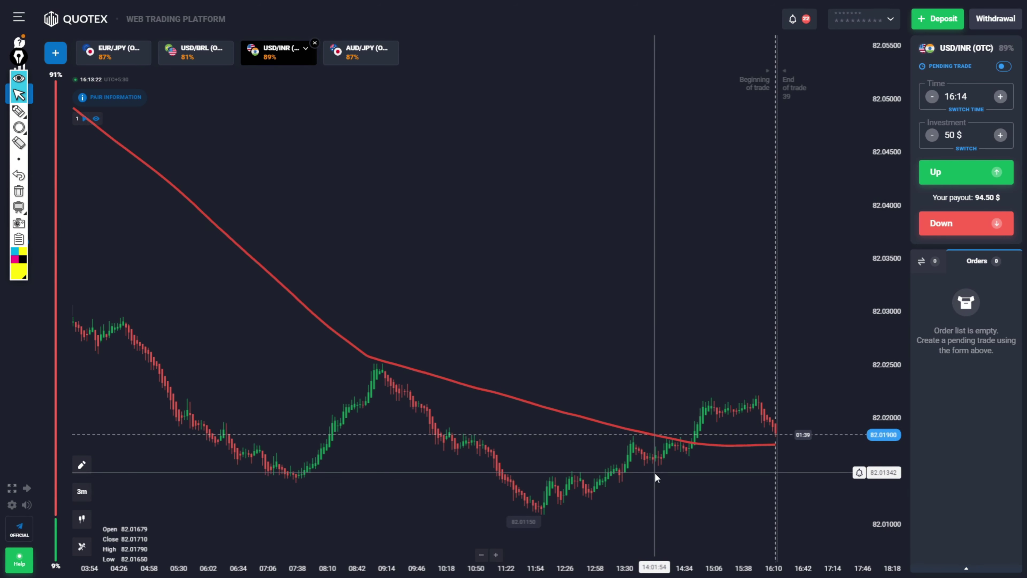
scroll(781, 372, up, 5)
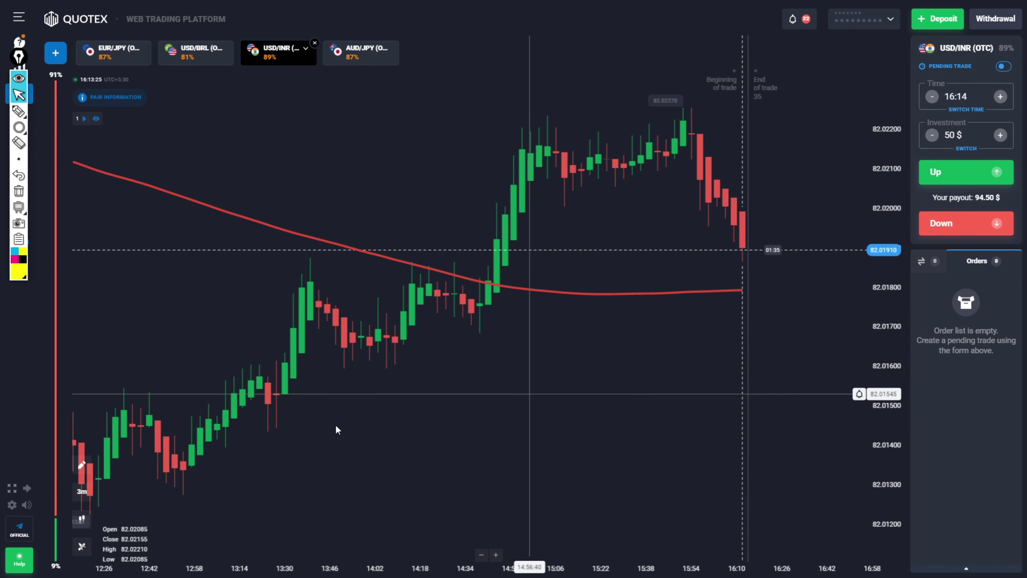
click(82, 490)
click(114, 482)
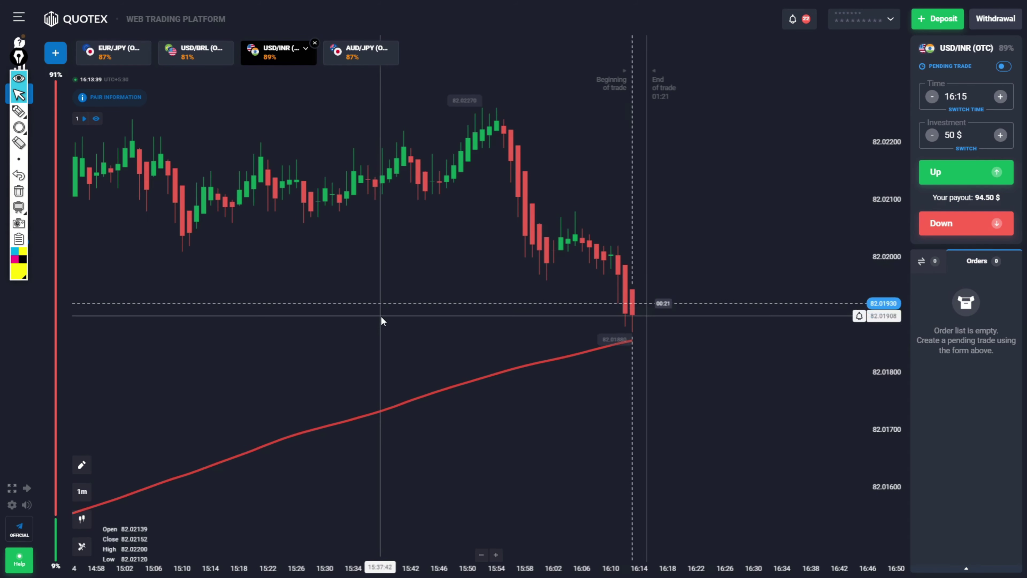
Pan back to the 13:20–13:30 candles where price bounced off the moving average
scroll(381, 316, up, 5)
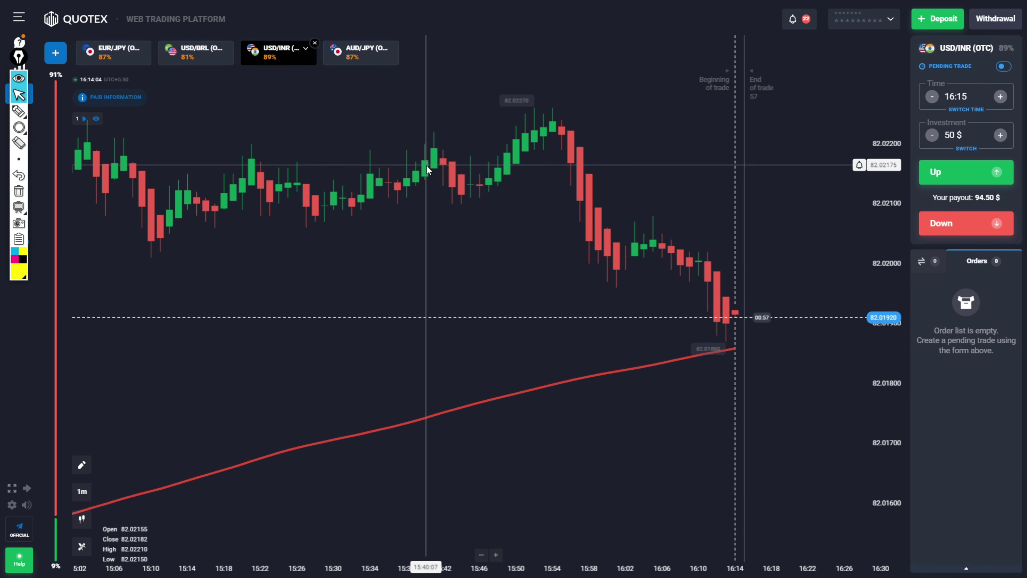
scroll(426, 169, down, 5)
drag(575, 455, 735, 359)
scroll(500, 410, up, 8)
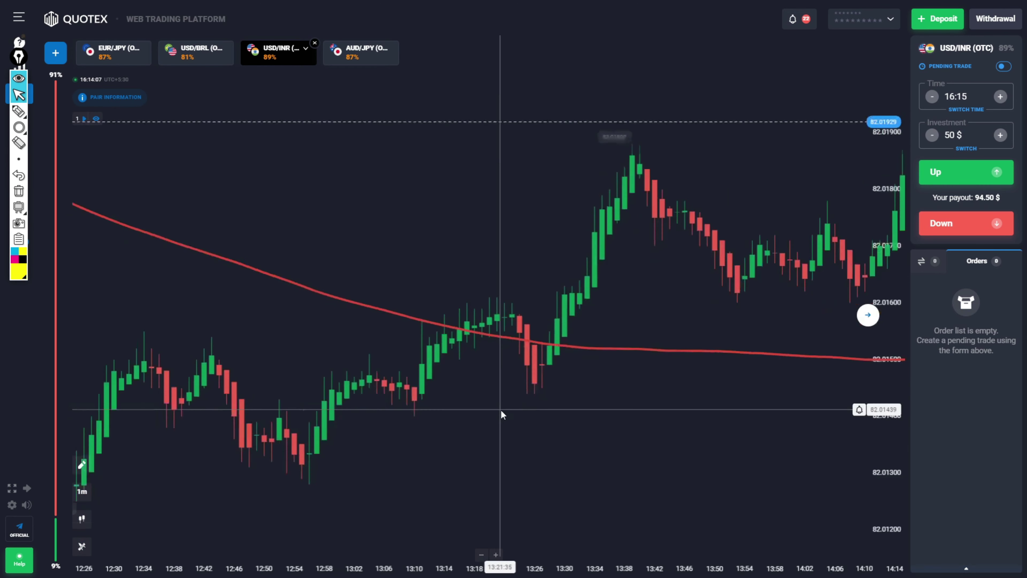
drag(526, 421, 504, 380)
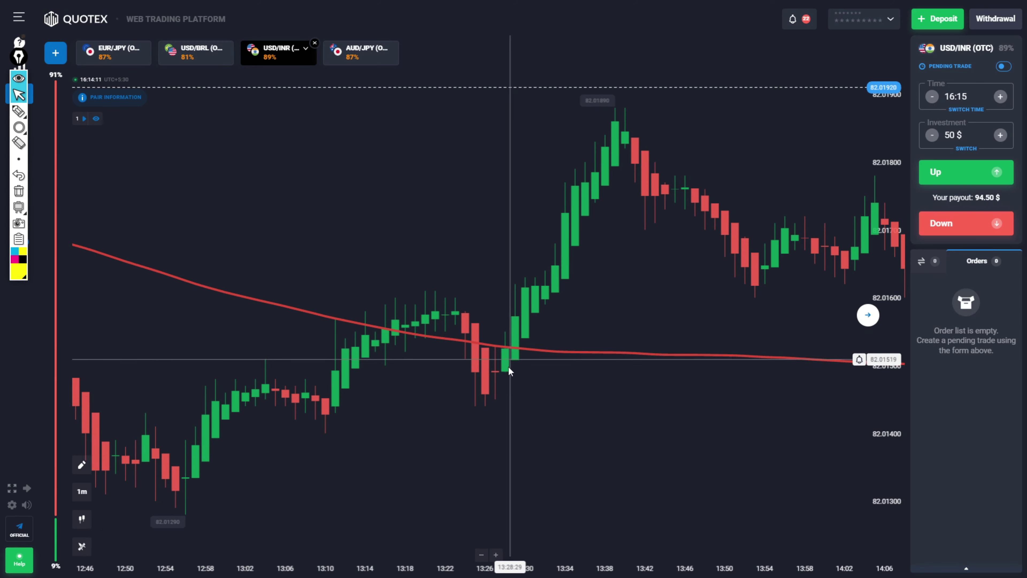
click(18, 127)
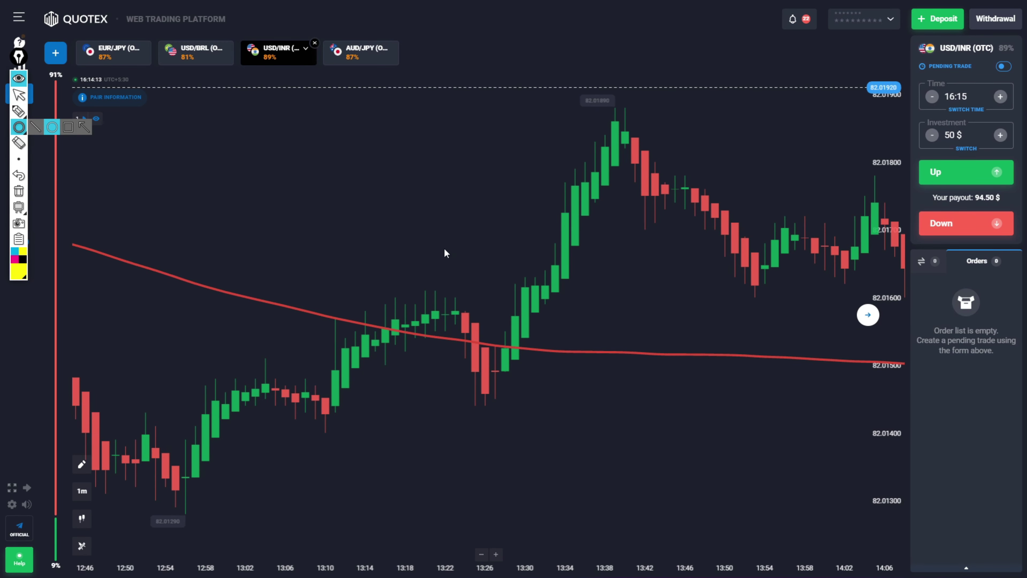
Circle the 13:24–13:30 bounce candles with a yellow ellipse and zoom the chart out
drag(453, 239, 544, 382)
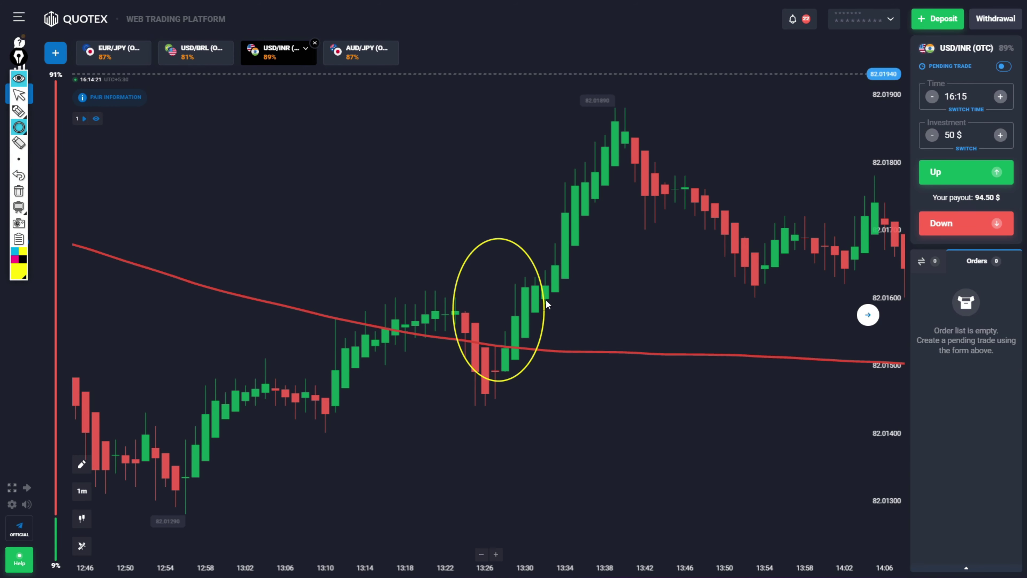
mouse_move(21, 127)
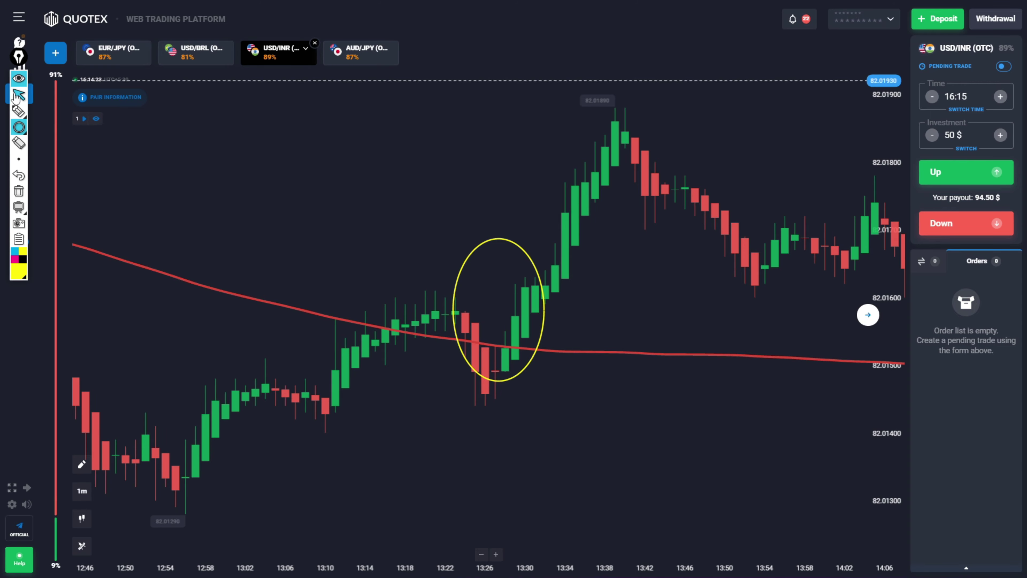
scroll(436, 283, down, 5)
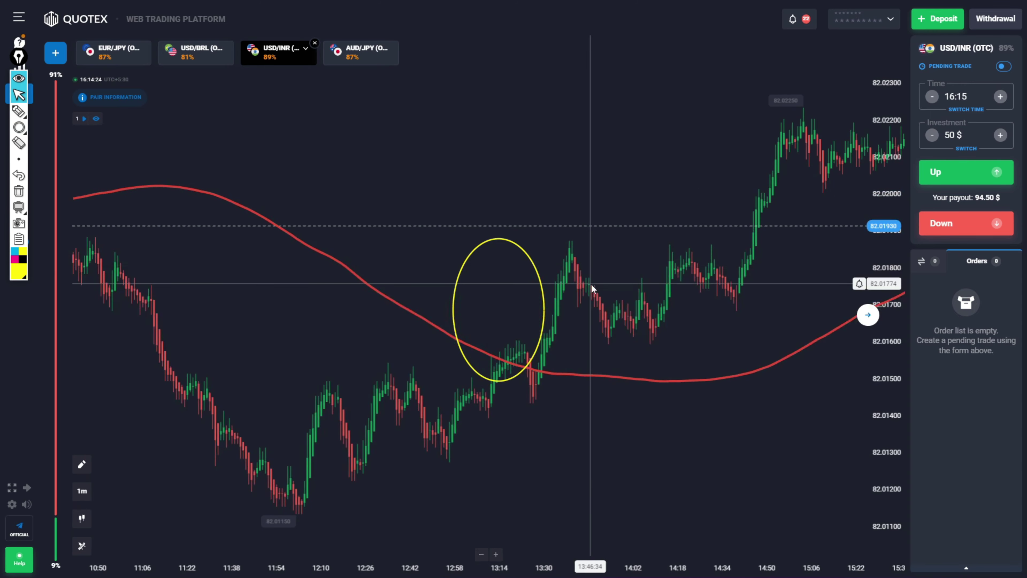
Remove the last drawn ellipse and zoom the chart in and out
click(23, 177)
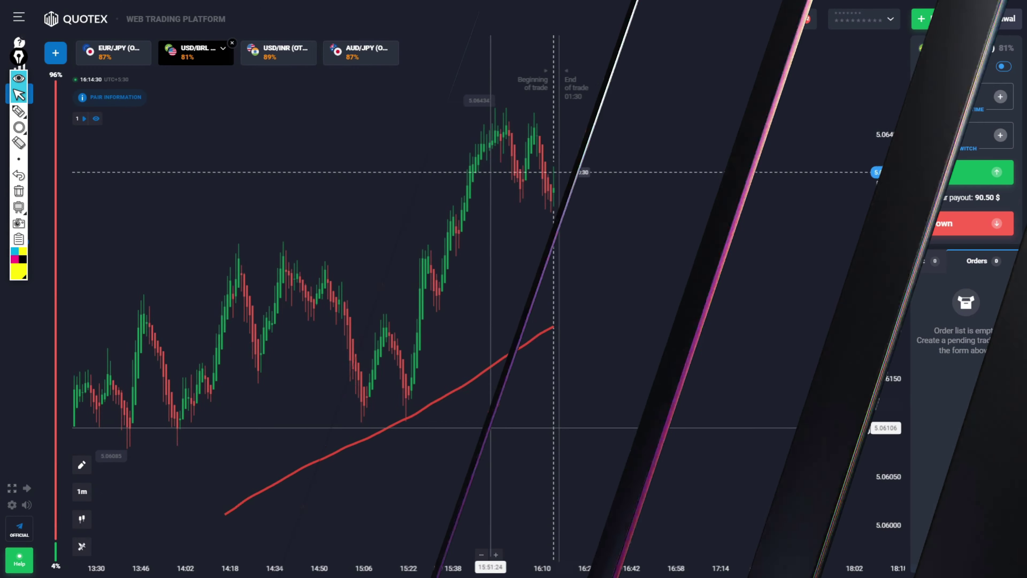
scroll(591, 340, up, 5)
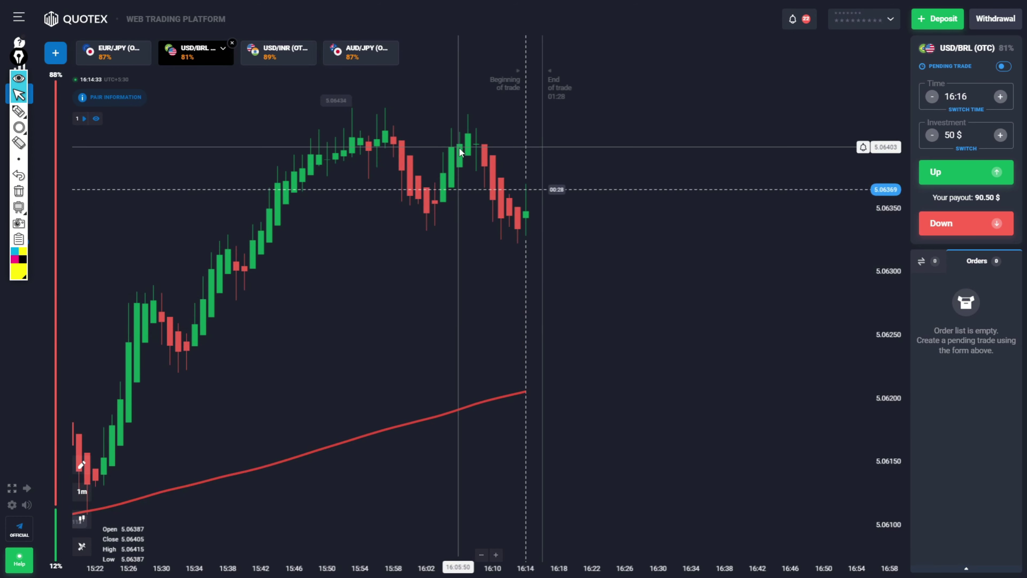
scroll(721, 287, down, 5)
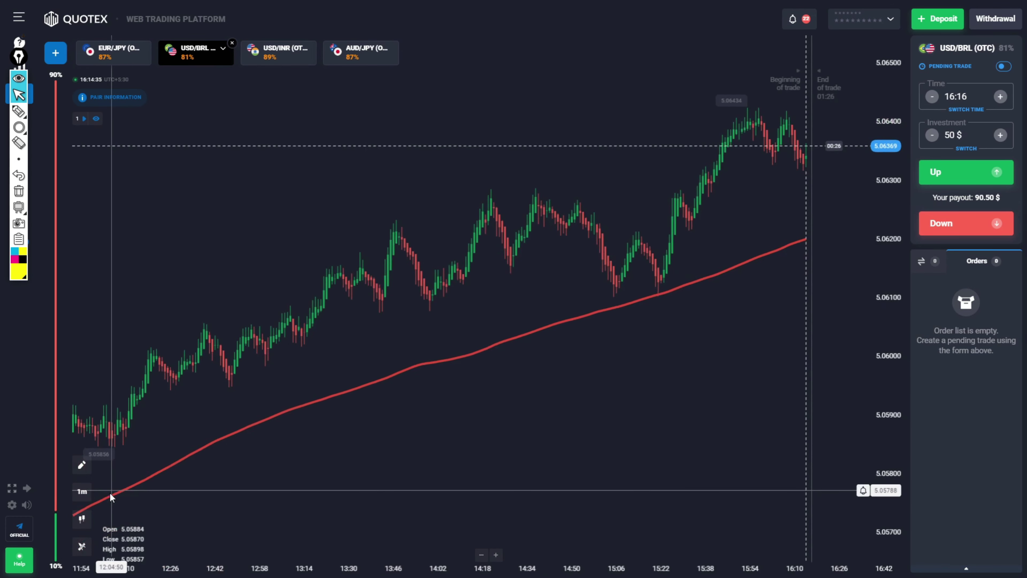
View the USD/BRL candles on 3-minute timeframe, then return to 1-minute candles
click(82, 491)
click(167, 483)
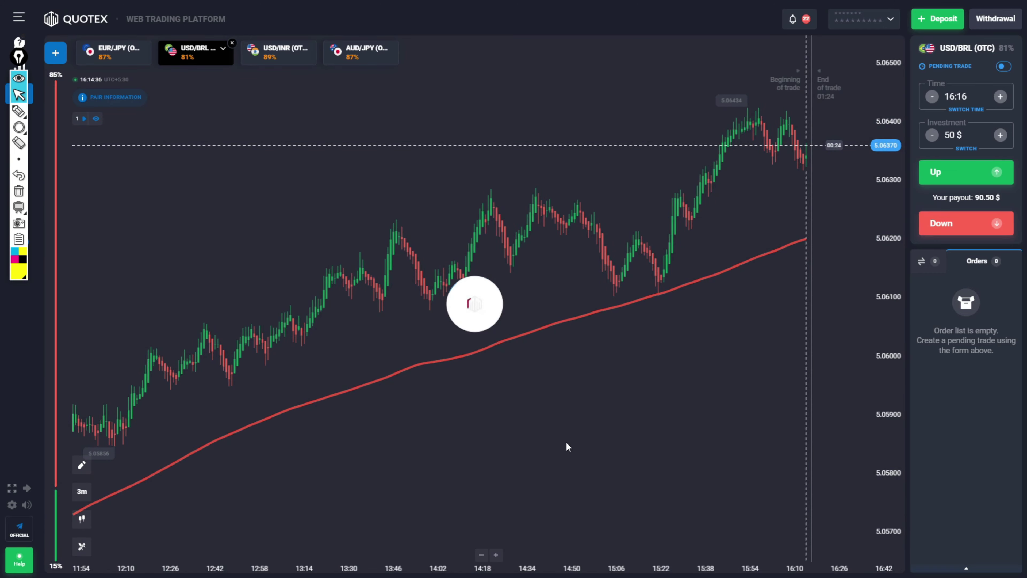
scroll(602, 400, down, 5)
drag(351, 488, 376, 379)
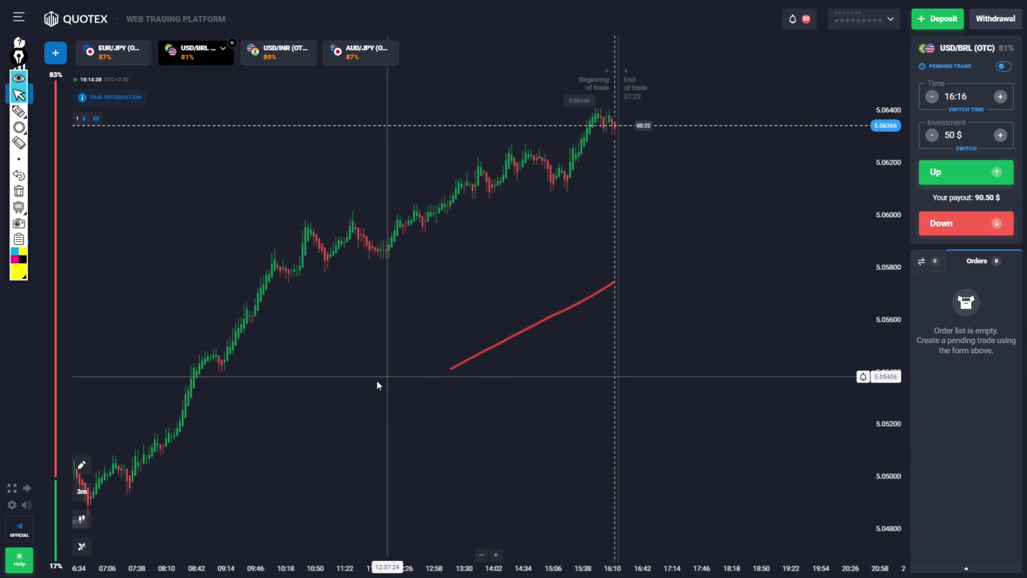
click(82, 491)
click(110, 483)
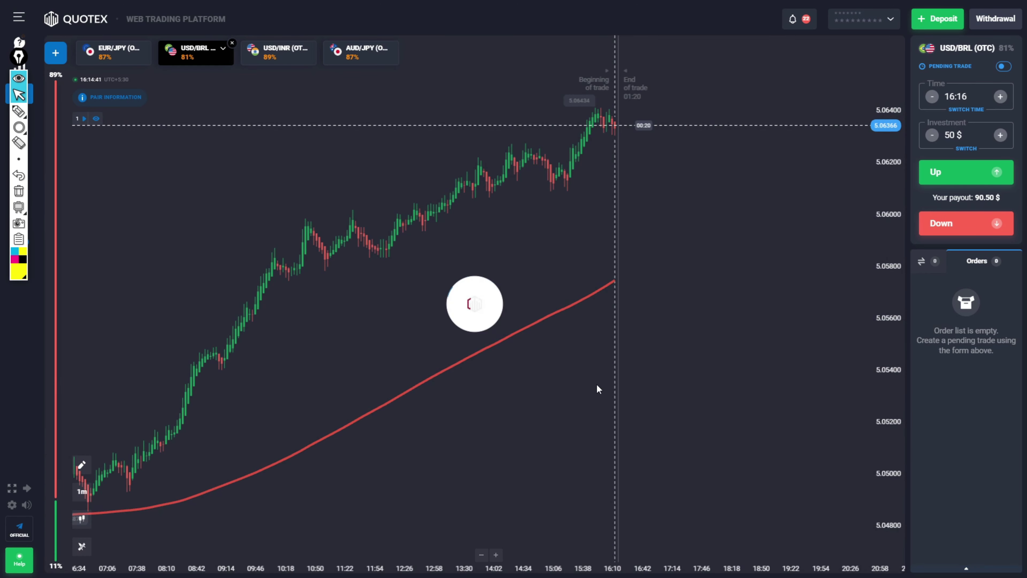
scroll(724, 409, up, 5)
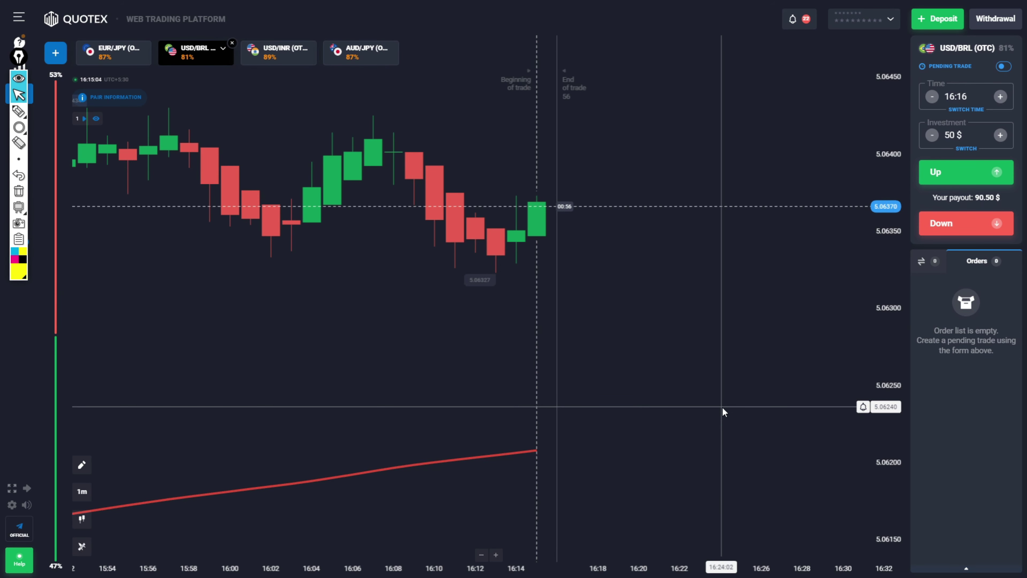
Check the EUR/JPY and USD/BRL charts, then settle on the USD/INR pair
click(122, 55)
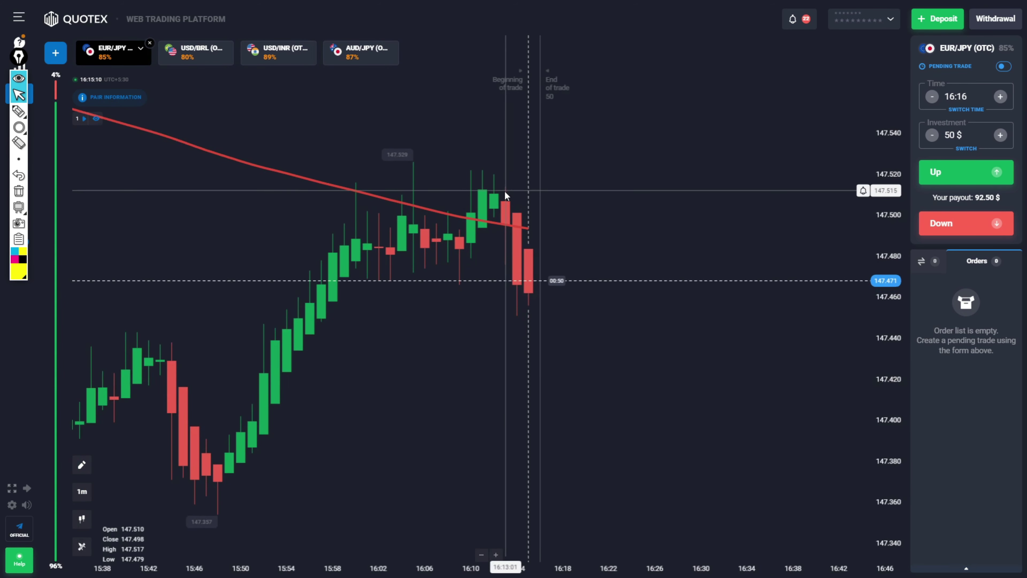
scroll(569, 329, down, 10)
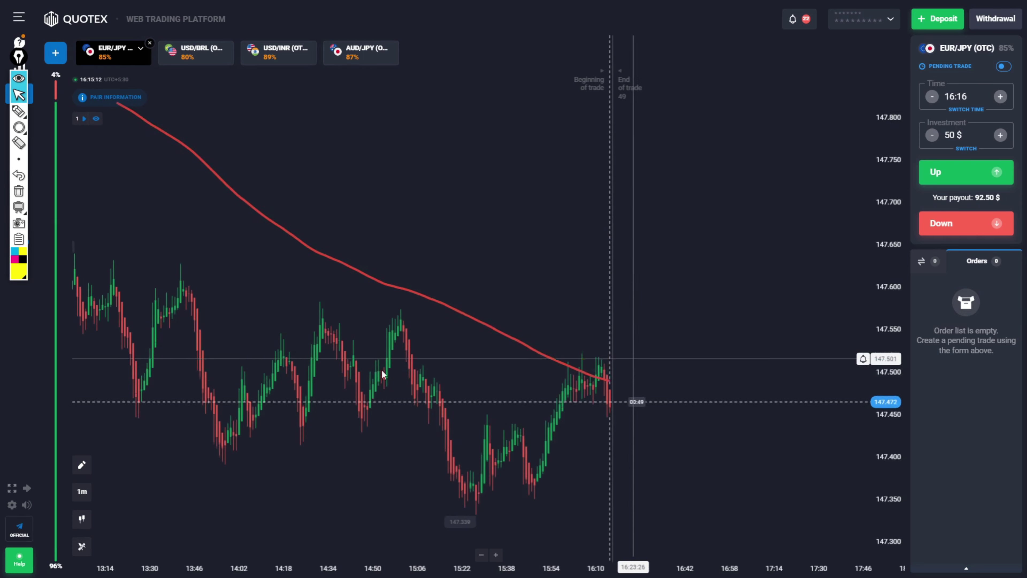
scroll(760, 417, up, 10)
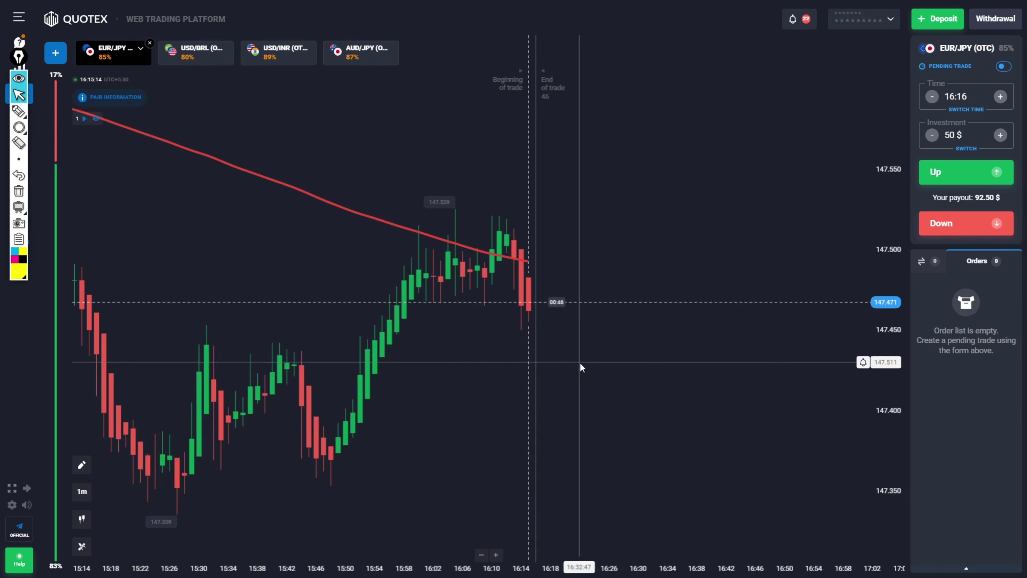
scroll(605, 306, up, 3)
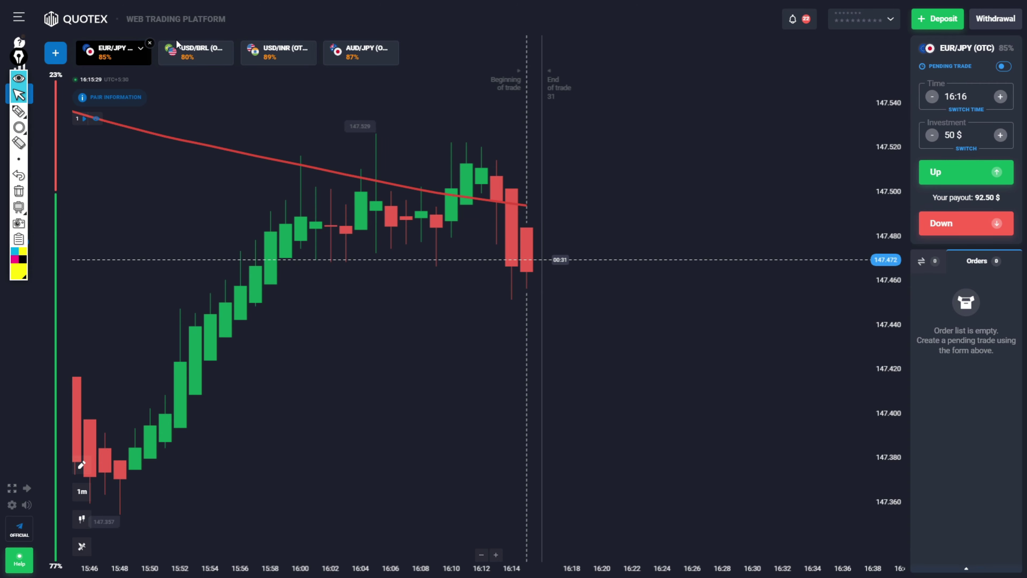
click(176, 40)
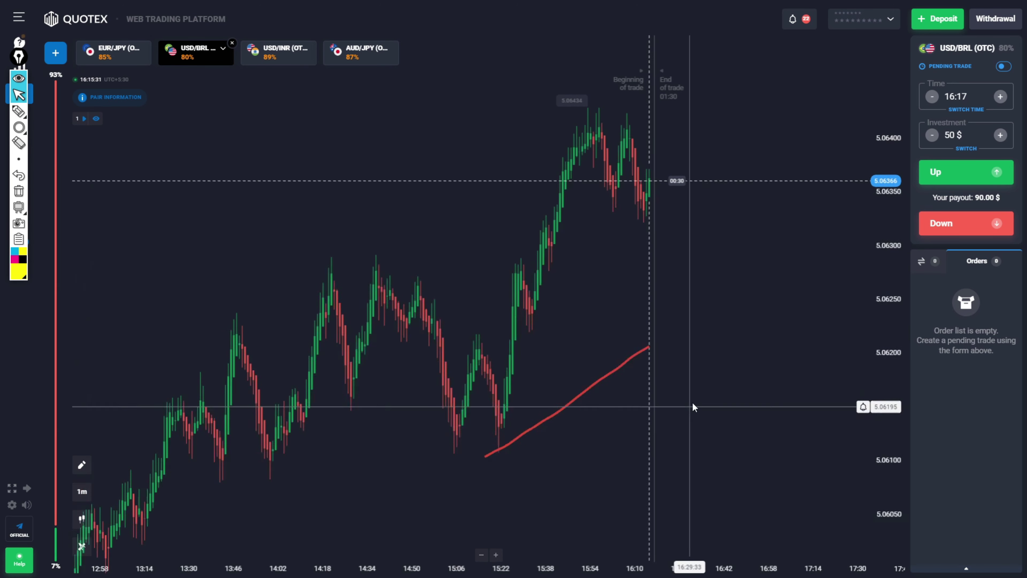
click(278, 53)
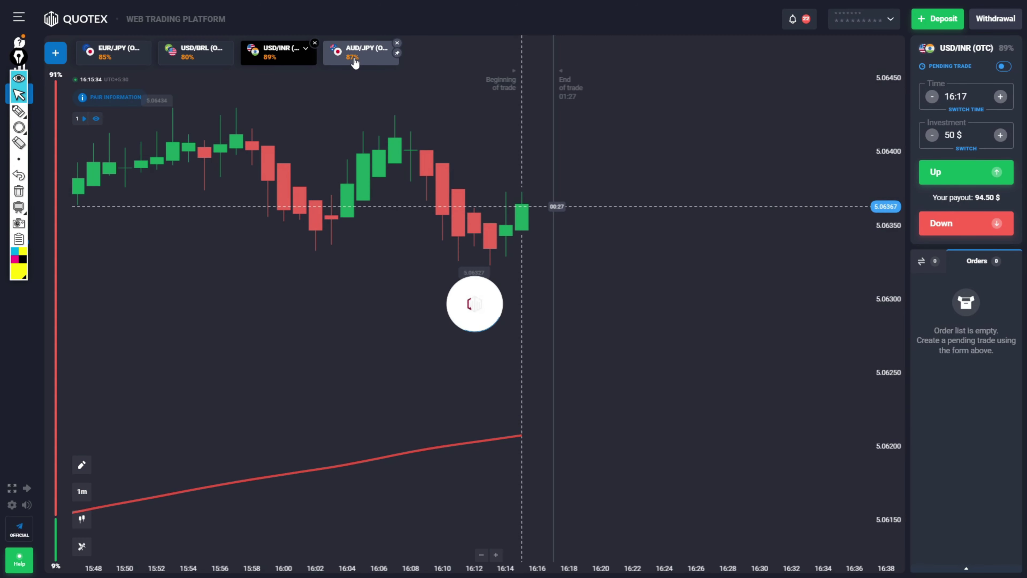
scroll(845, 348, up, 5)
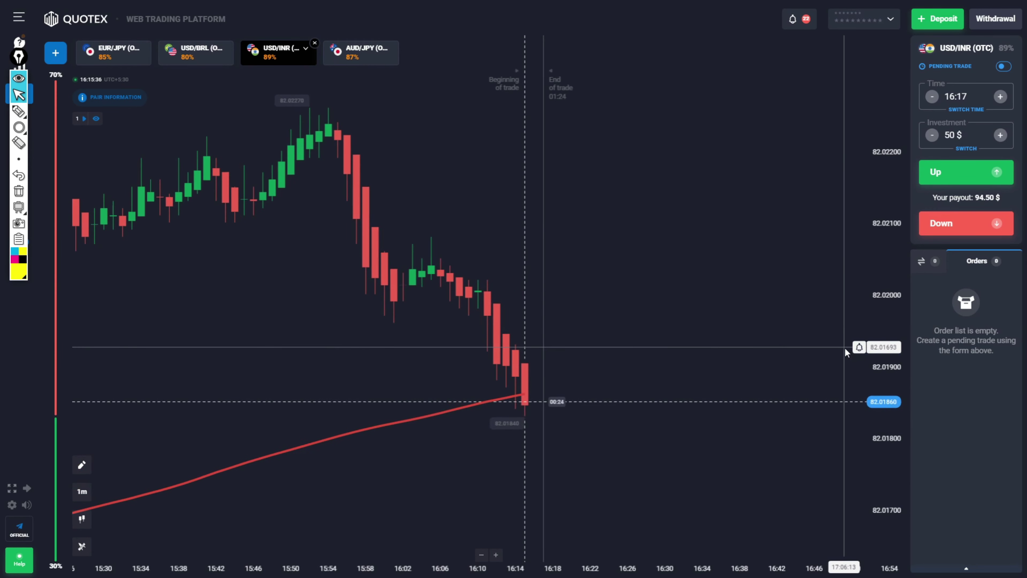
click(360, 58)
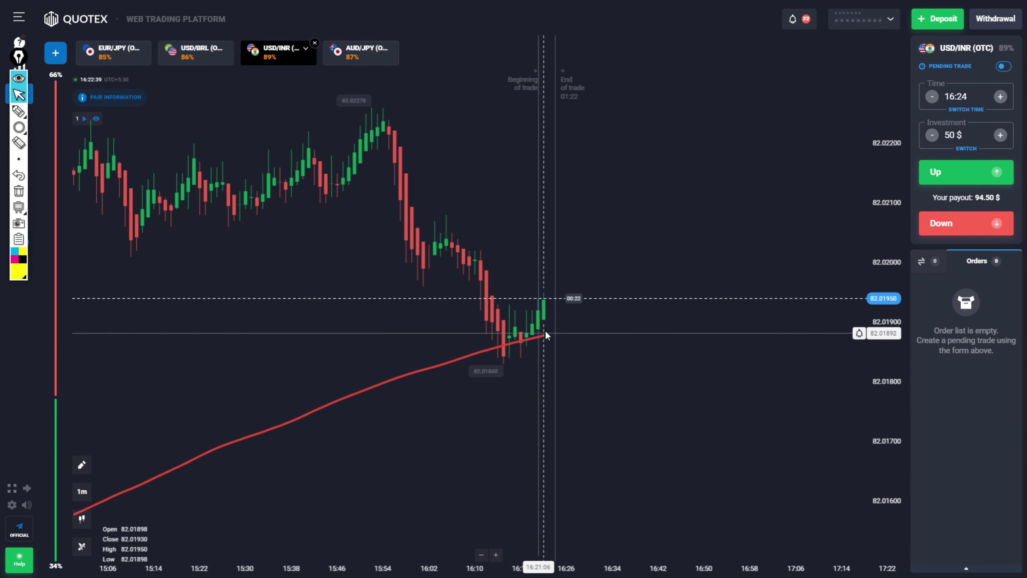
scroll(630, 357, up, 3)
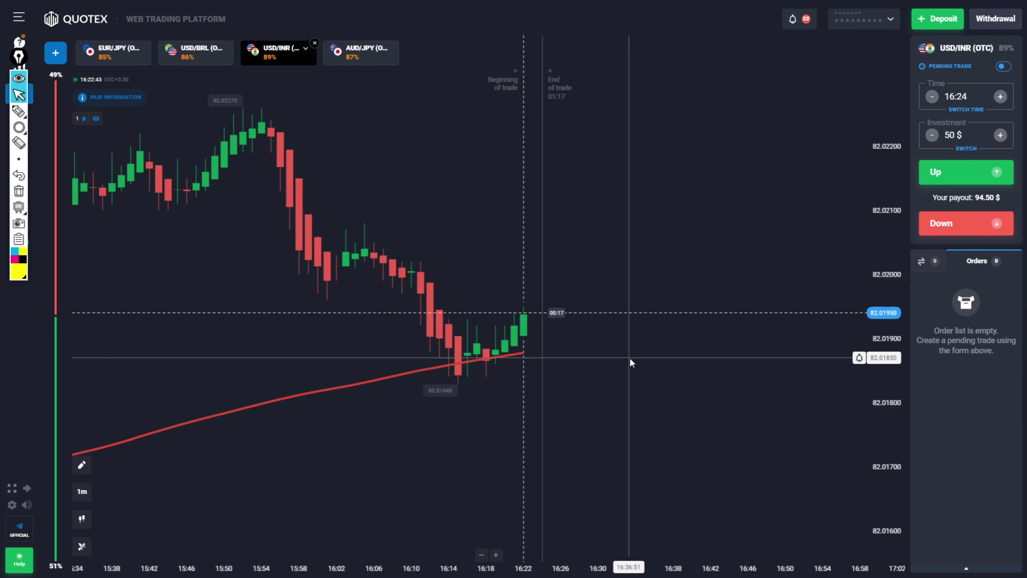
Set a 02:00 trade duration and open an Up trade on USD/INR at 82.01970
click(969, 110)
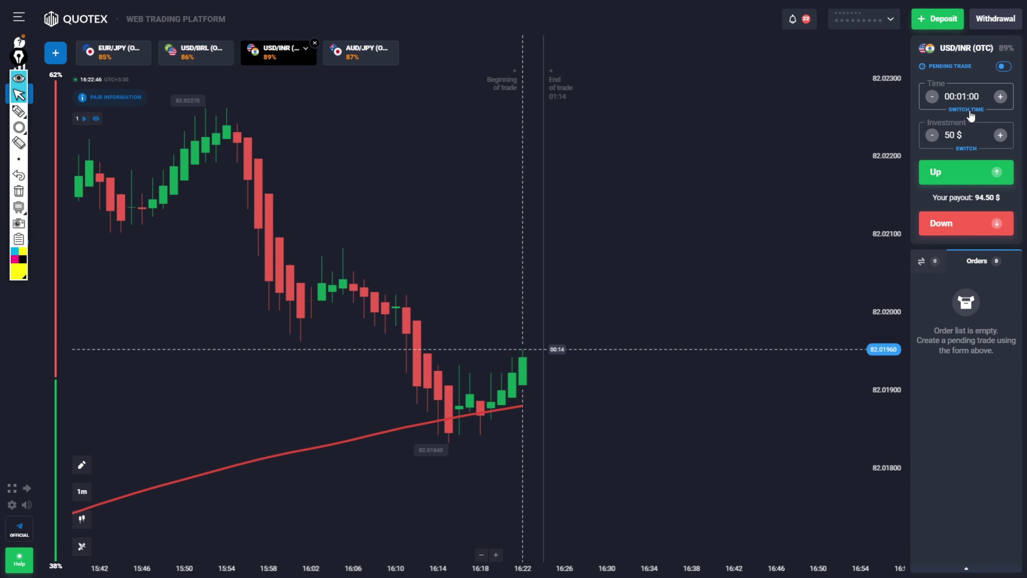
click(972, 101)
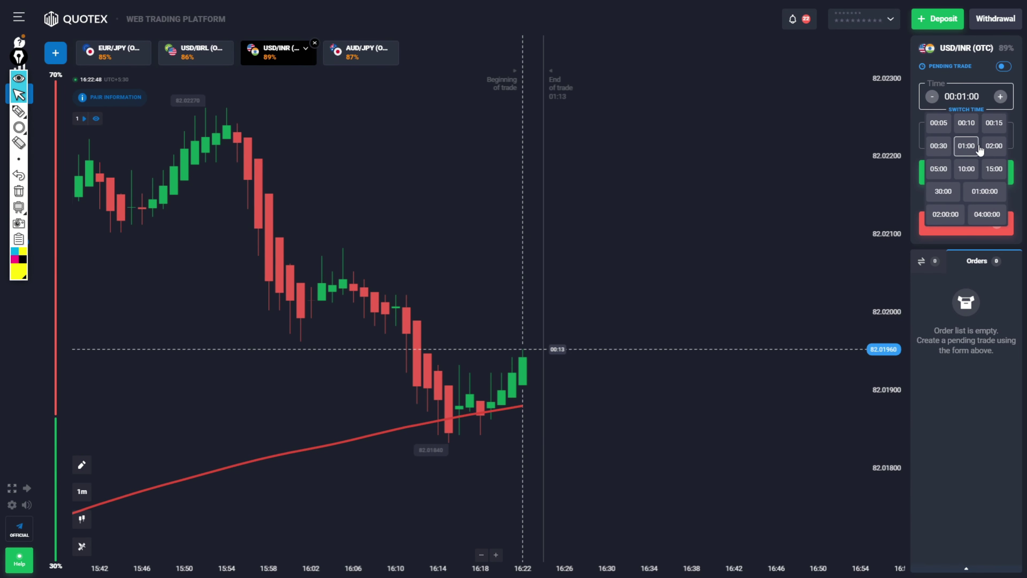
click(994, 147)
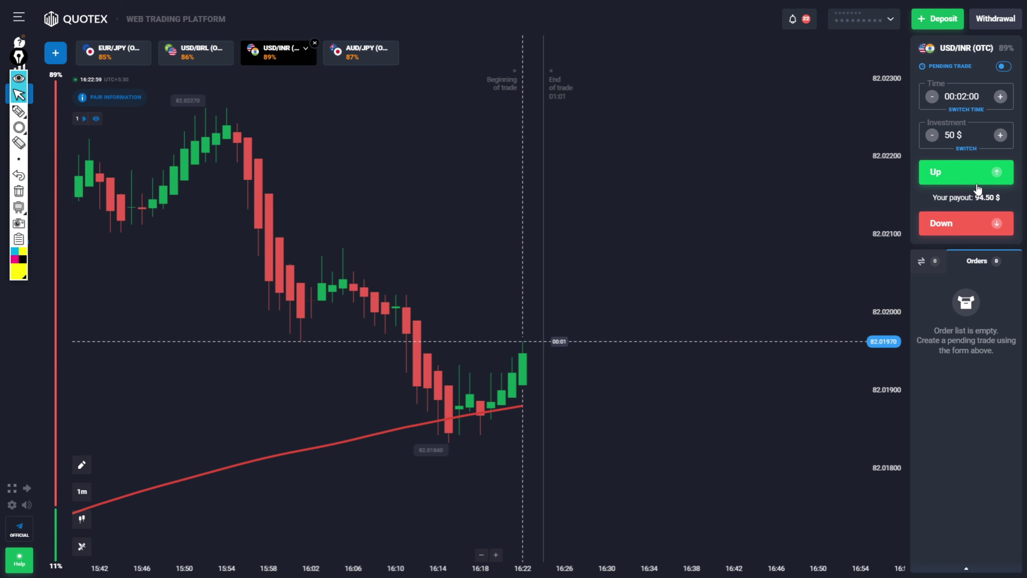
click(976, 184)
Open three more 50 $ Up trades on USD/INR and zoom the chart out
click(977, 185)
click(976, 185)
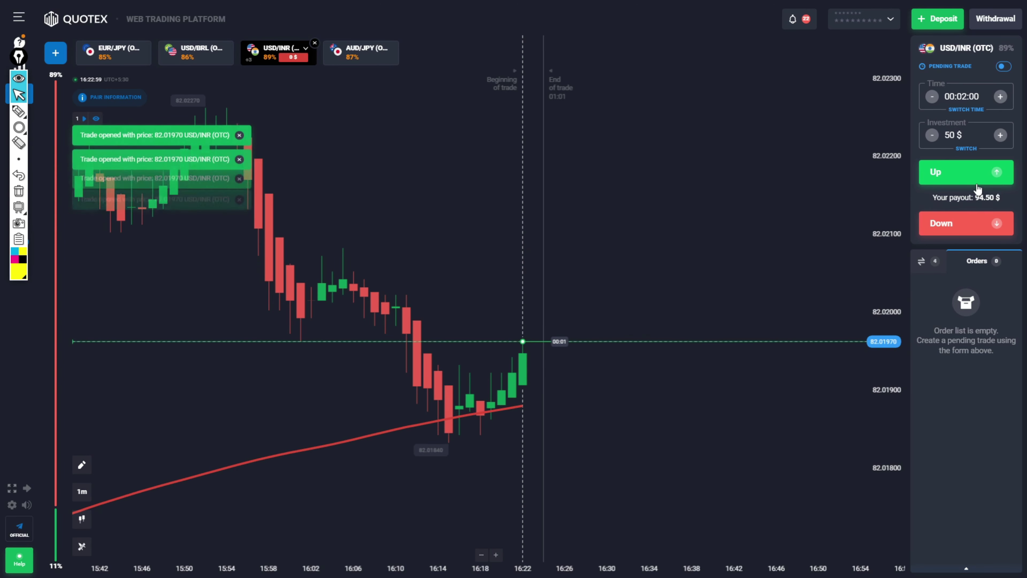
click(976, 184)
click(976, 185)
click(977, 184)
click(976, 184)
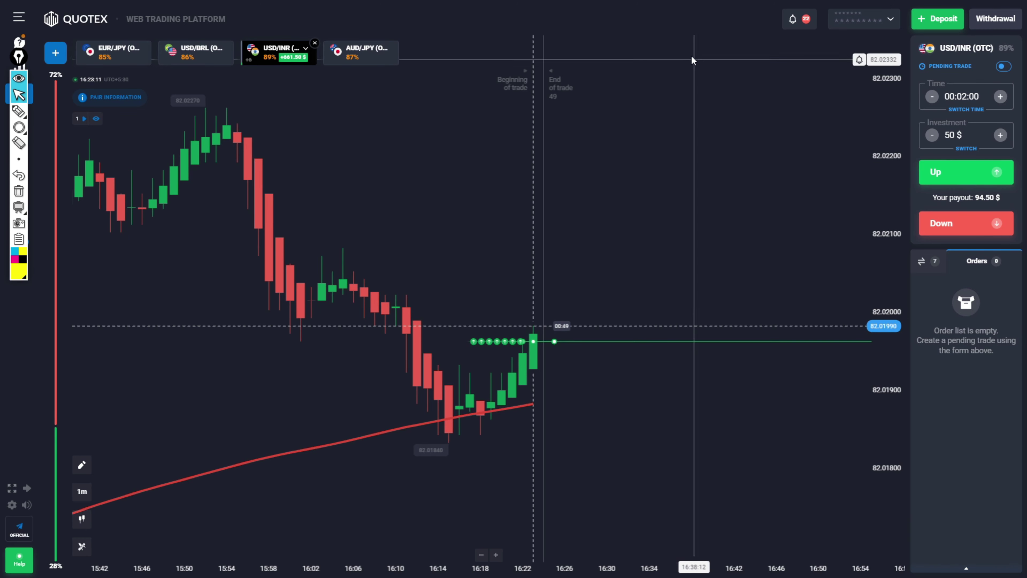
scroll(685, 126, down, 3)
scroll(684, 121, down, 3)
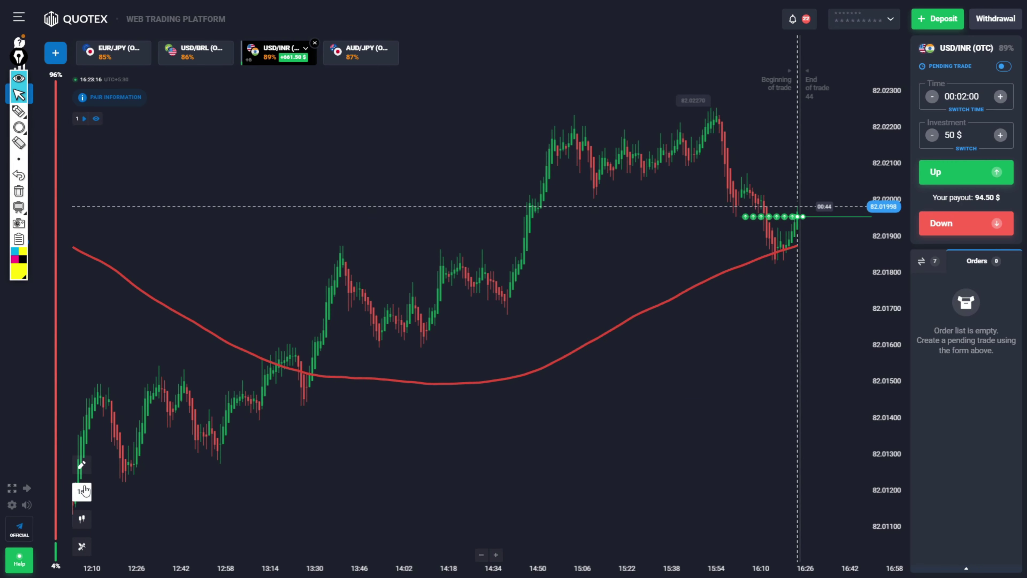
Switch to 3-minute candles and back to 1-minute while trades close at +94.50 $
click(93, 493)
click(169, 482)
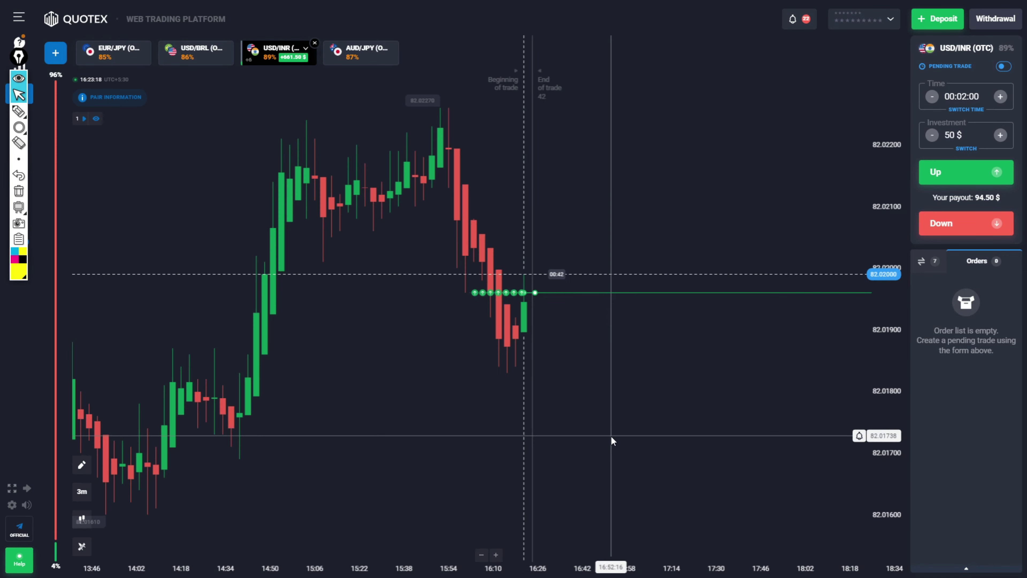
click(82, 491)
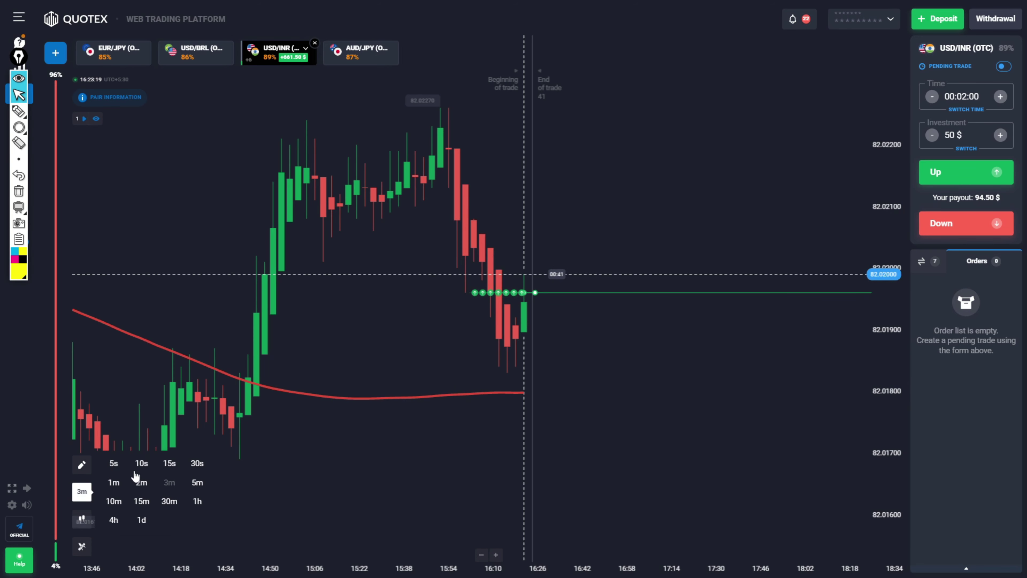
click(109, 483)
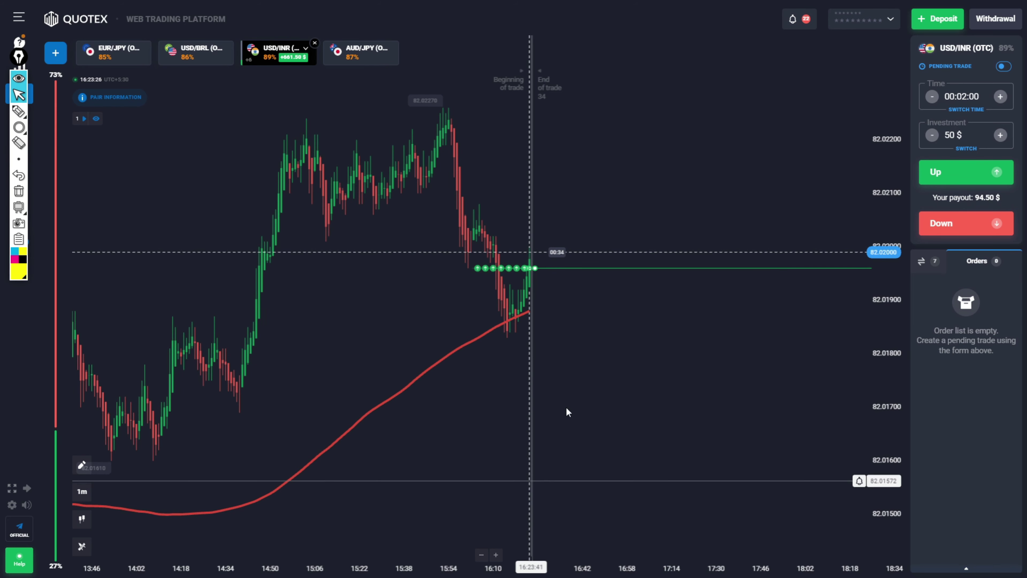
scroll(663, 290, up, 2)
scroll(663, 290, up, 2)
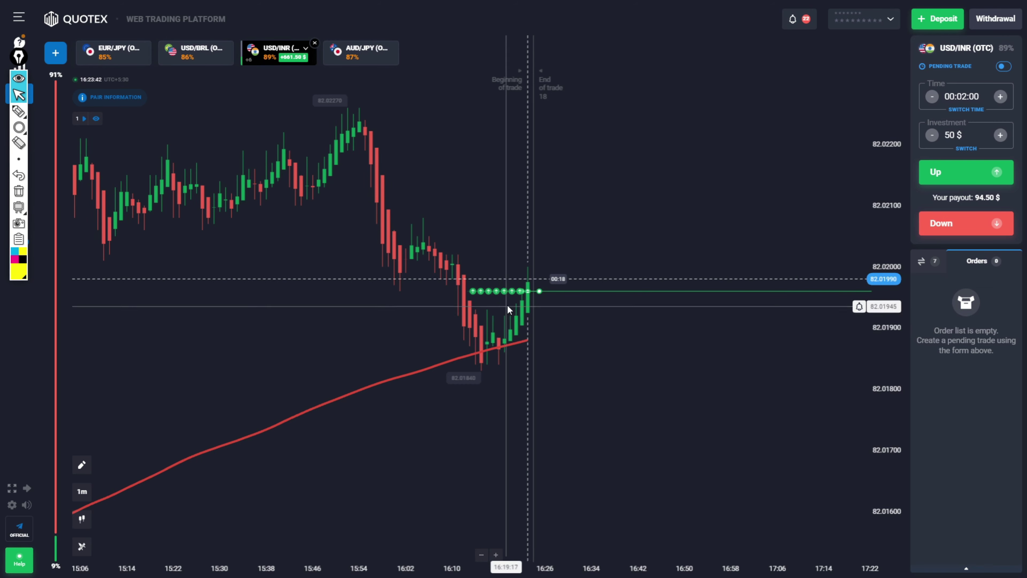
scroll(657, 482, up, 5)
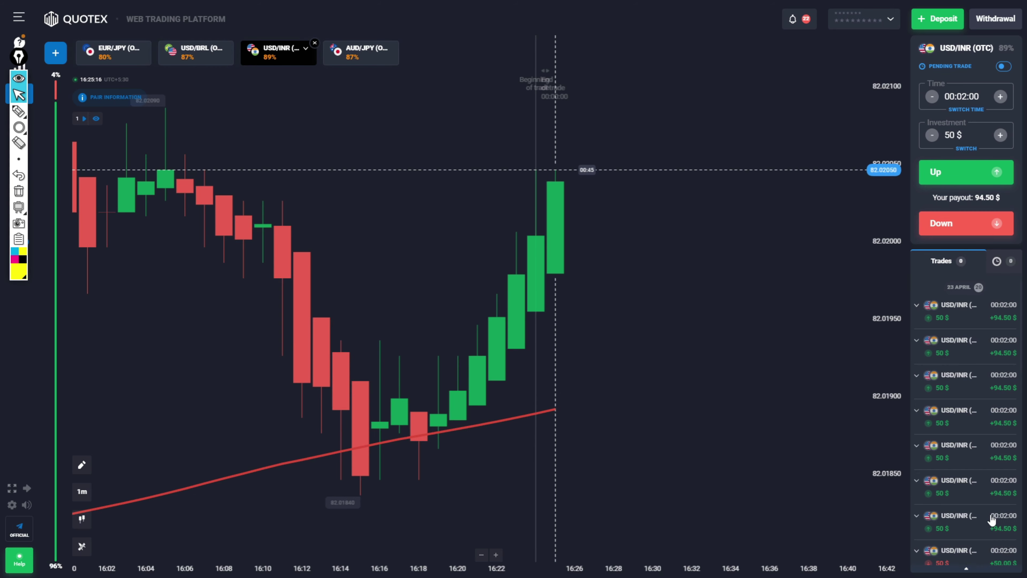
scroll(991, 520, down, 5)
scroll(726, 437, down, 4)
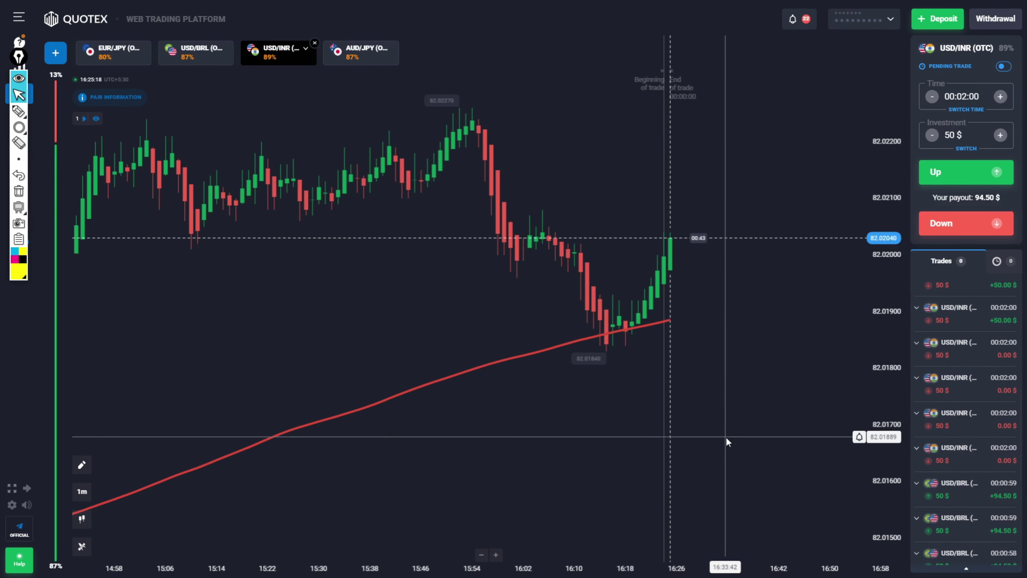